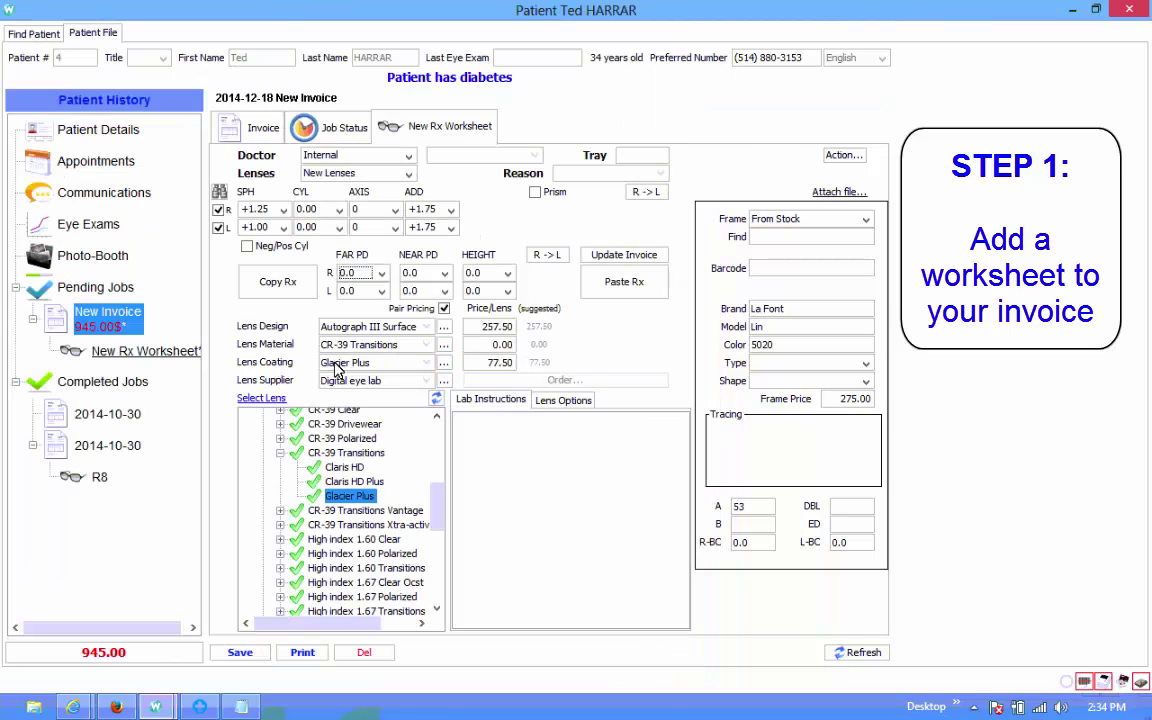
- Change the lens coating to Unity Elite, set the lens design price to 250 per lens, and save the worksheet
{"action": "left_click", "coordinate": [426, 366]}
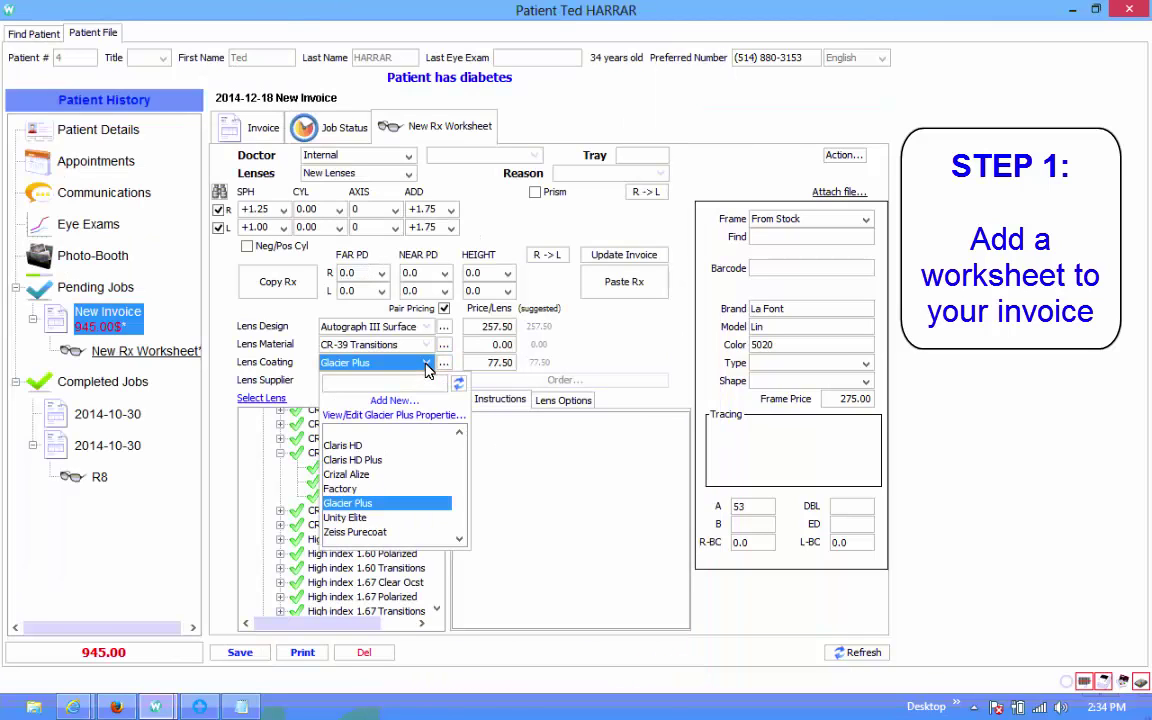
{"action": "left_click", "coordinate": [345, 517]}
{"action": "left_click", "coordinate": [493, 325]}
{"action": "type", "text": "250"}
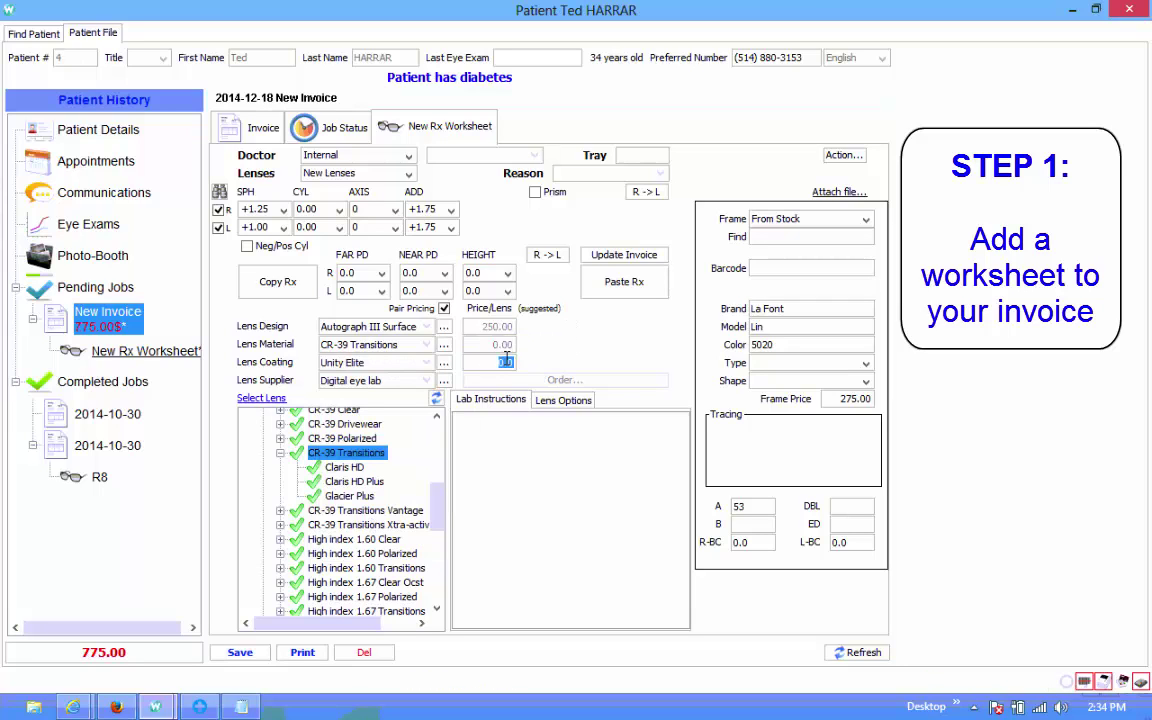
{"action": "left_click", "coordinate": [240, 652]}
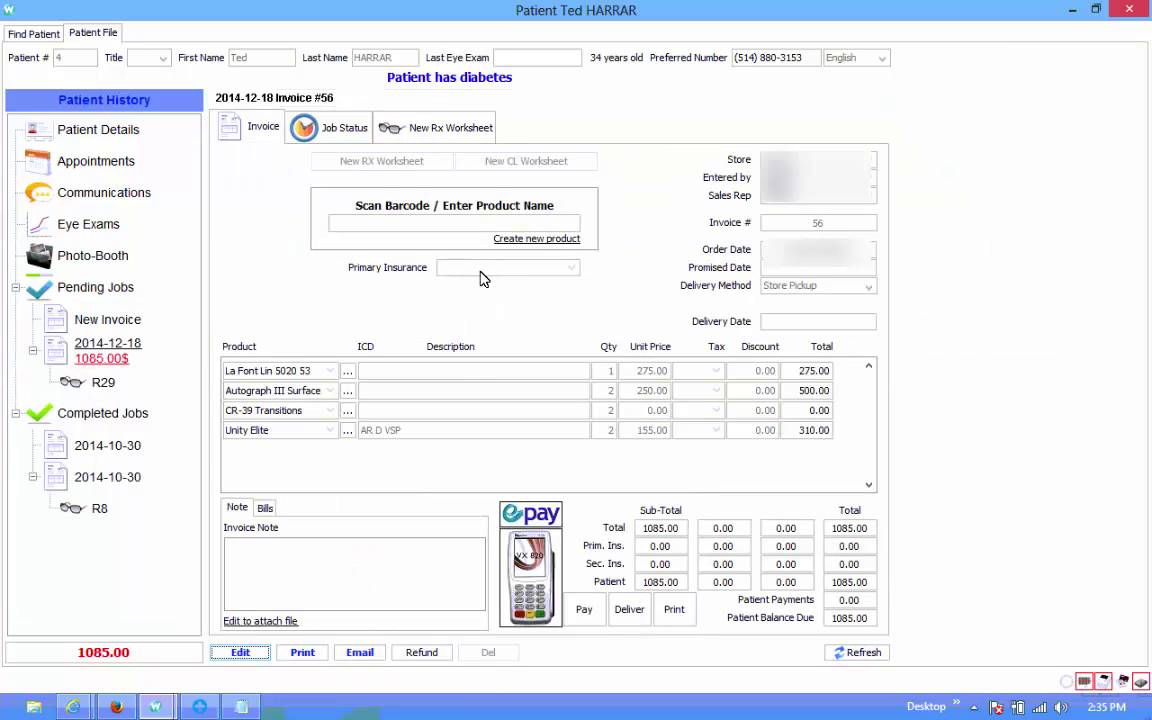
- Reopen the saved invoice for editing and choose VSP as the primary insurance
{"action": "left_click", "coordinate": [240, 652]}
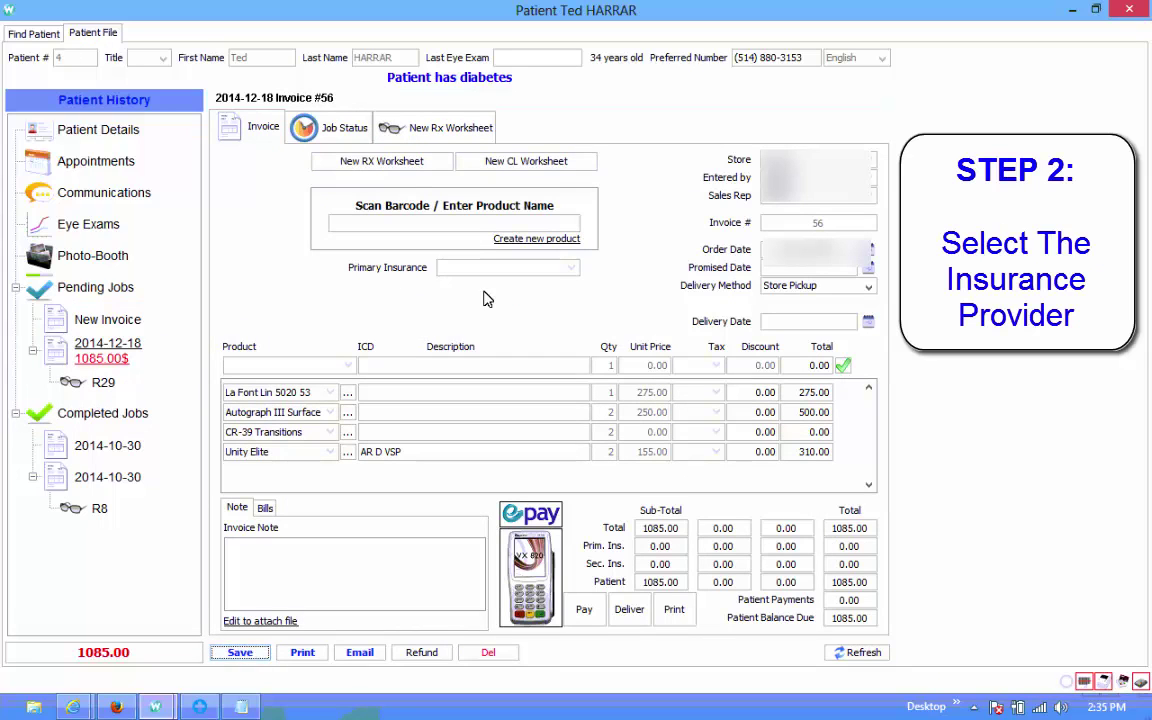
{"action": "left_click", "coordinate": [507, 267]}
{"action": "left_click", "coordinate": [490, 338]}
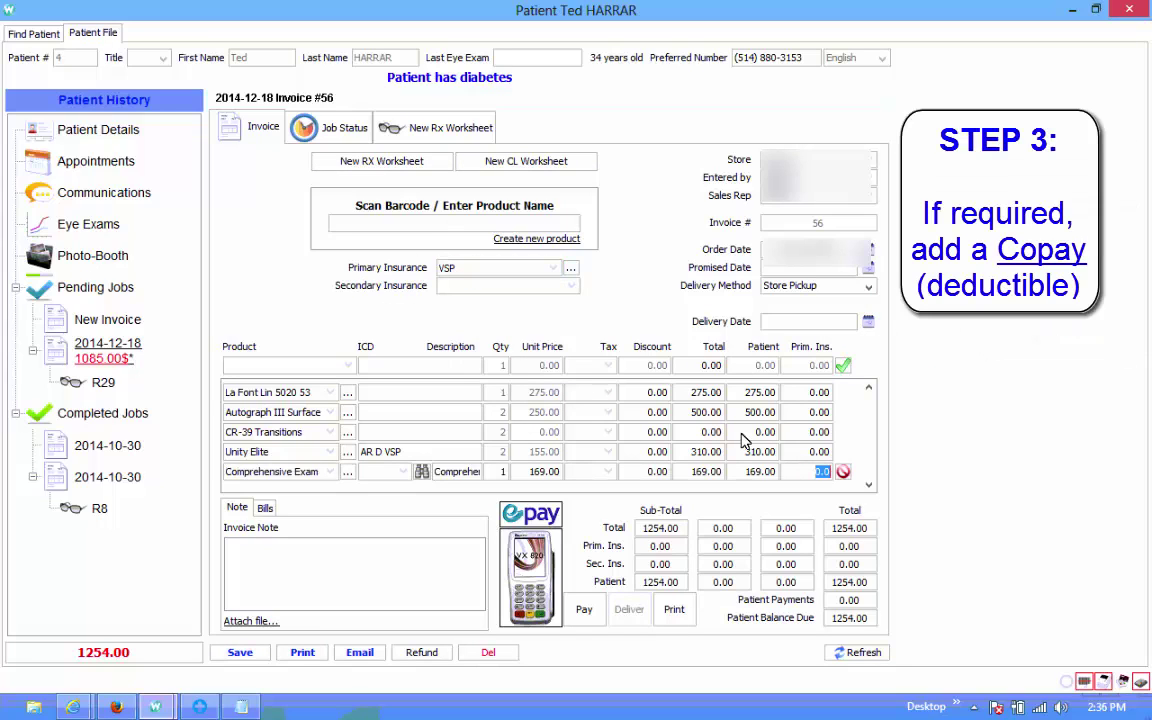
- Add the general CoPay product to the invoice with a patient amount of 25
{"action": "left_click", "coordinate": [447, 222]}
{"action": "type", "text": "copay"}
{"action": "key", "text": "Return"}
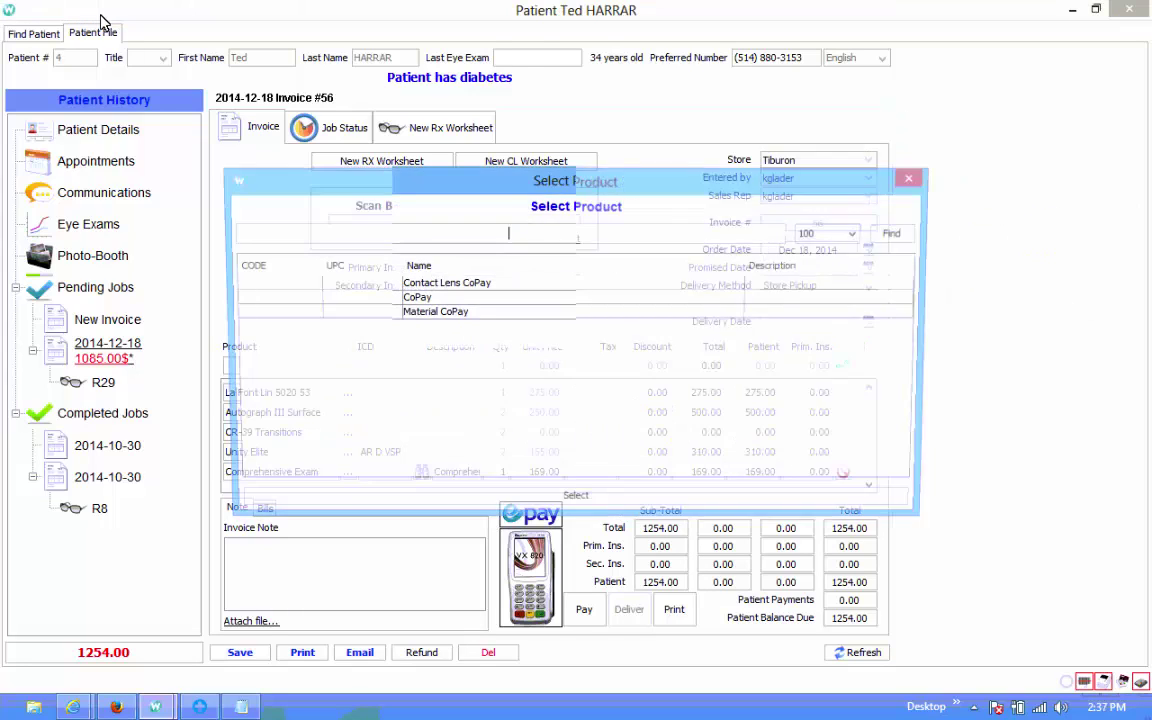
{"action": "double_click", "coordinate": [428, 298]}
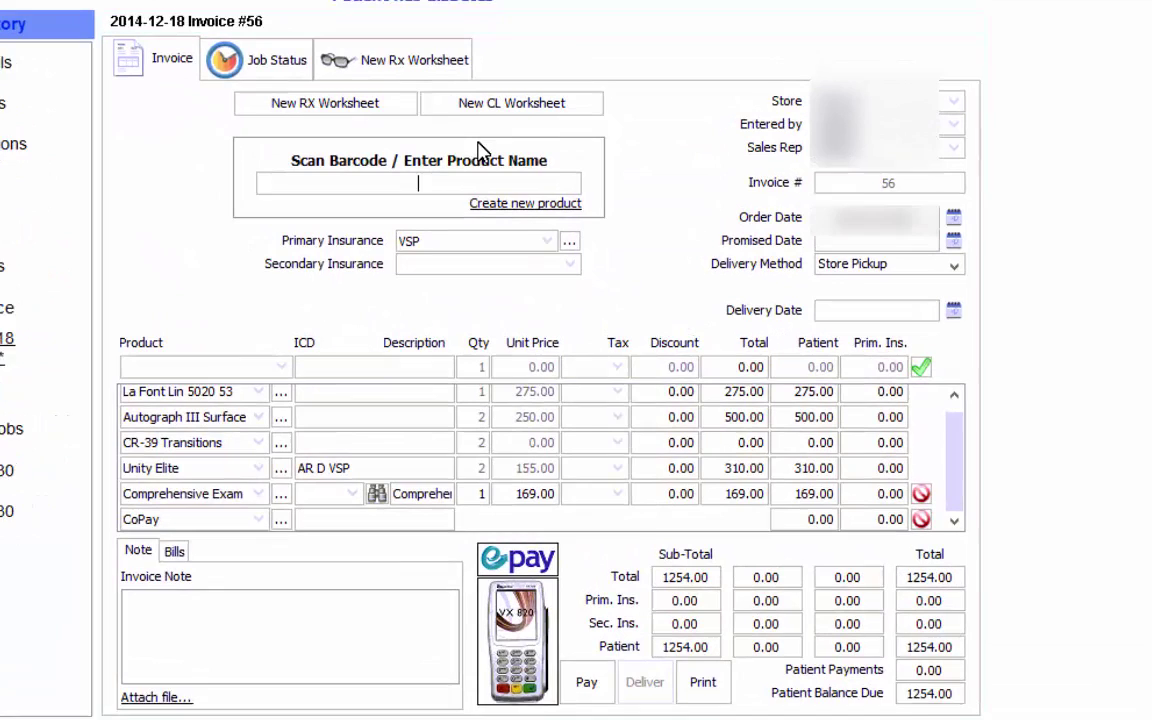
{"action": "type", "text": "25"}
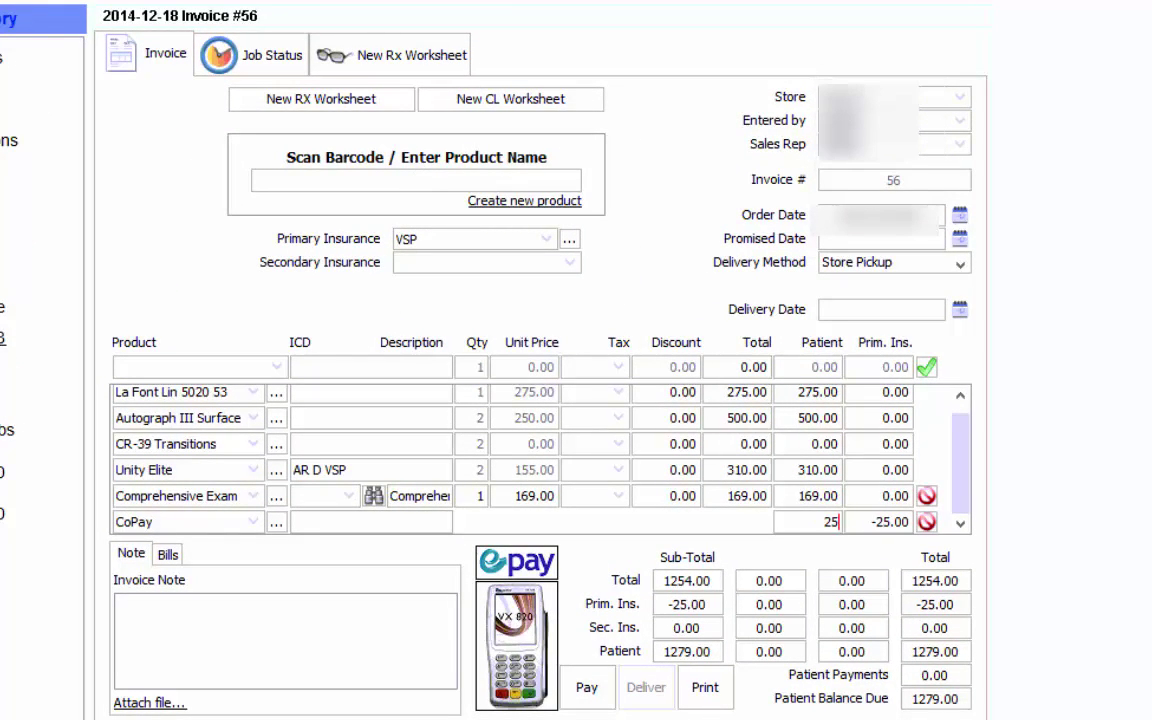
- Set the patient amounts to 85 for Unity Elite and 245 for Autograph III Surface, checking the worksheet's pair pricing in between
{"action": "left_click", "coordinate": [818, 470]}
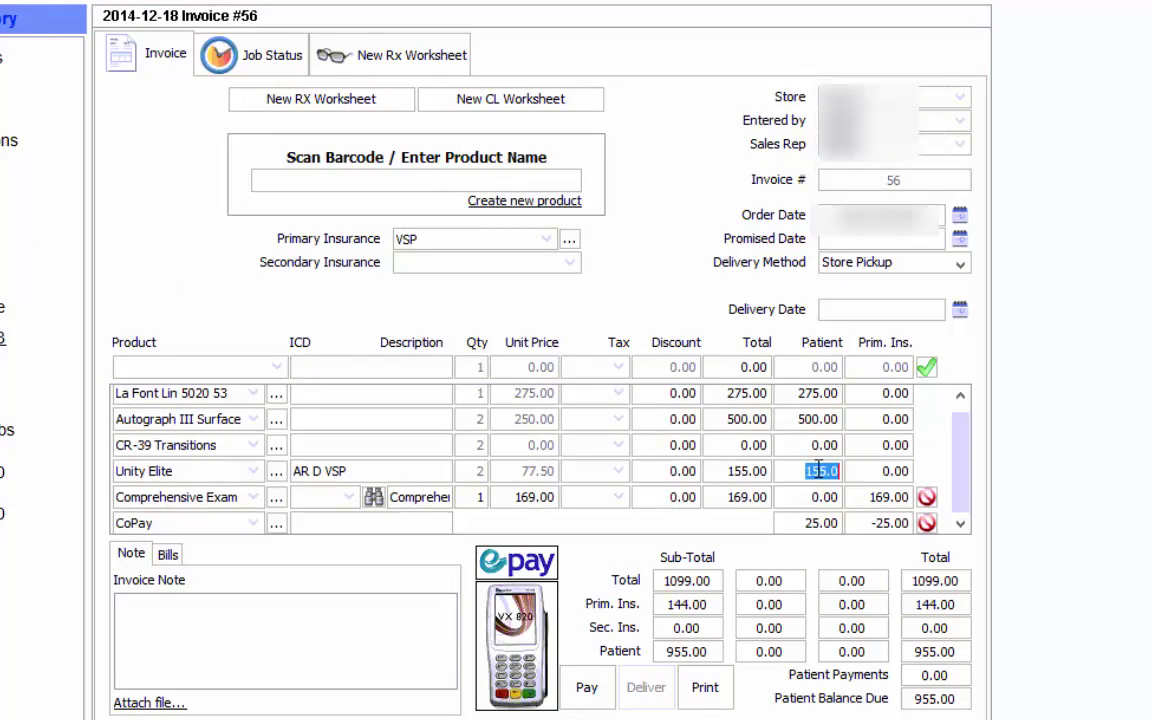
{"action": "type", "text": "85"}
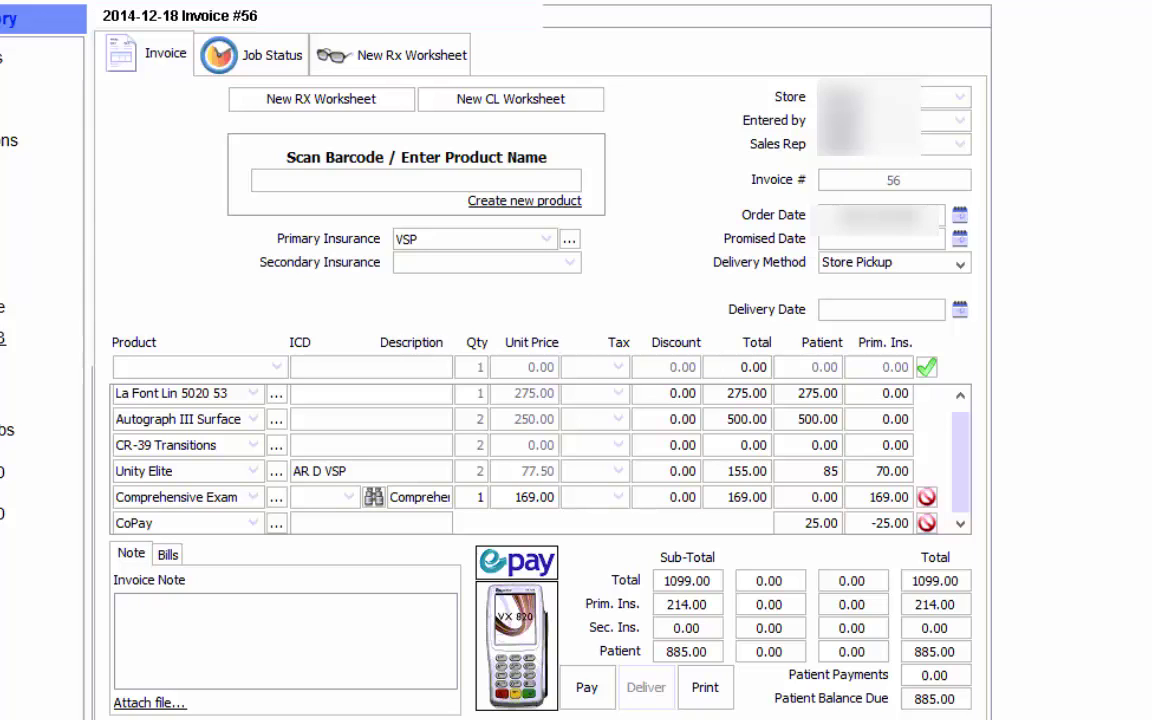
{"action": "left_click", "coordinate": [383, 56]}
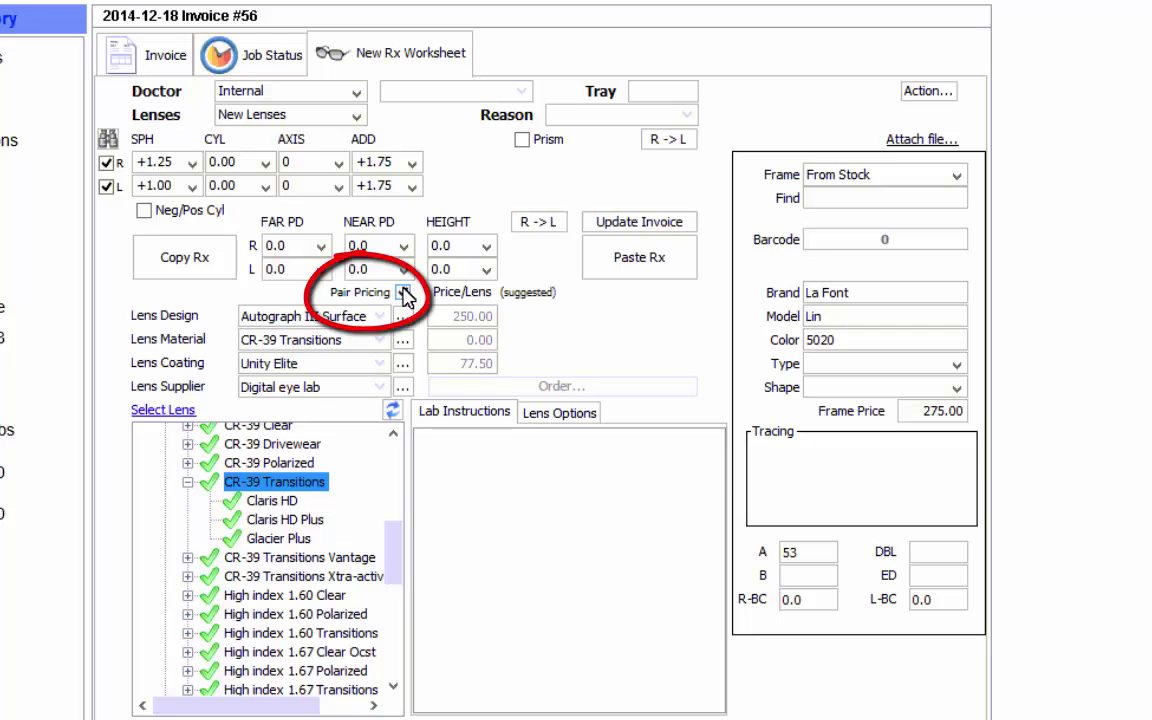
{"action": "left_click", "coordinate": [163, 57]}
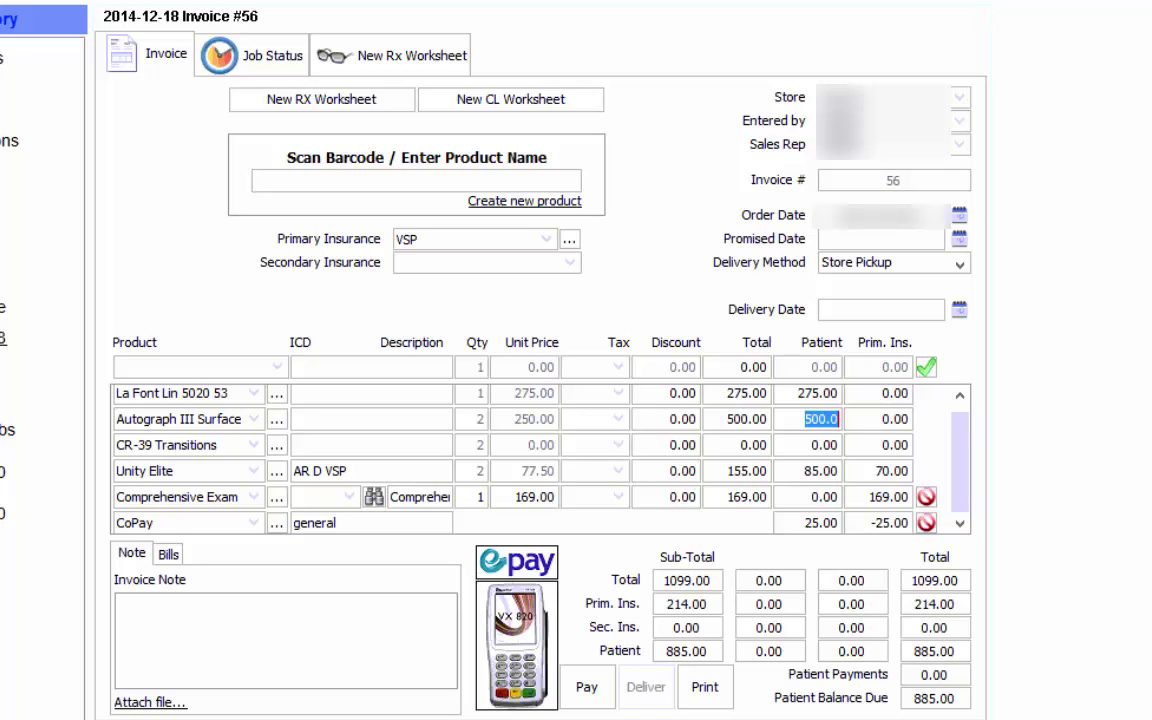
{"action": "type", "text": "245"}
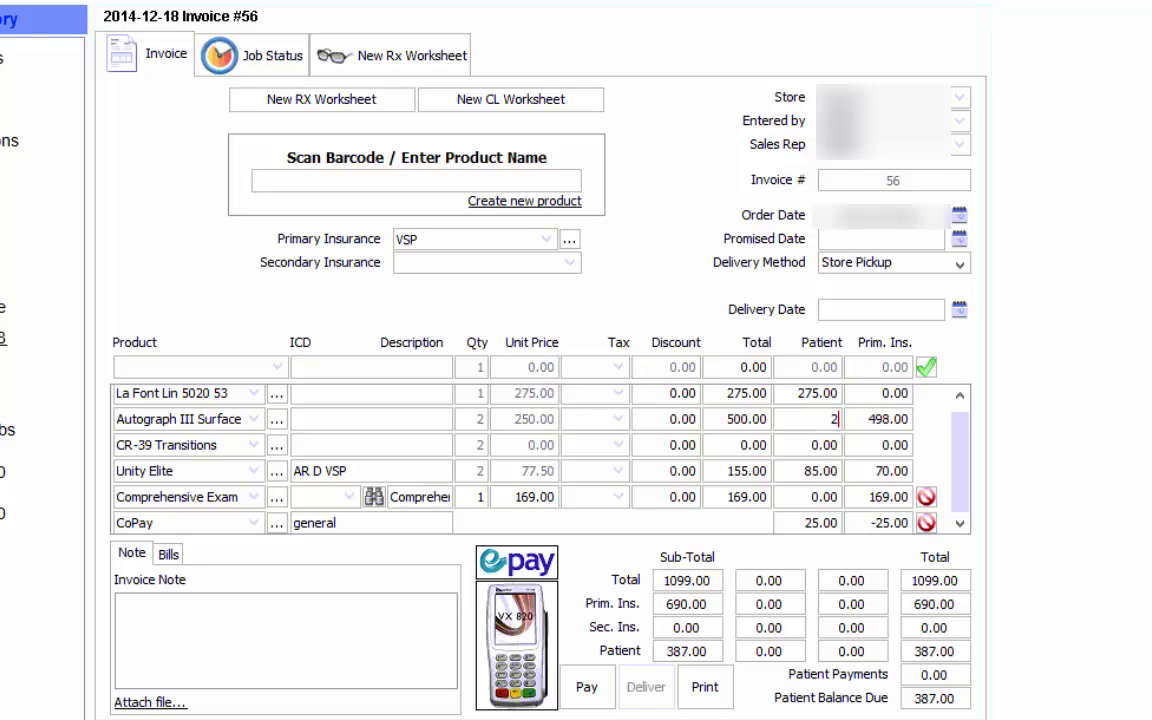
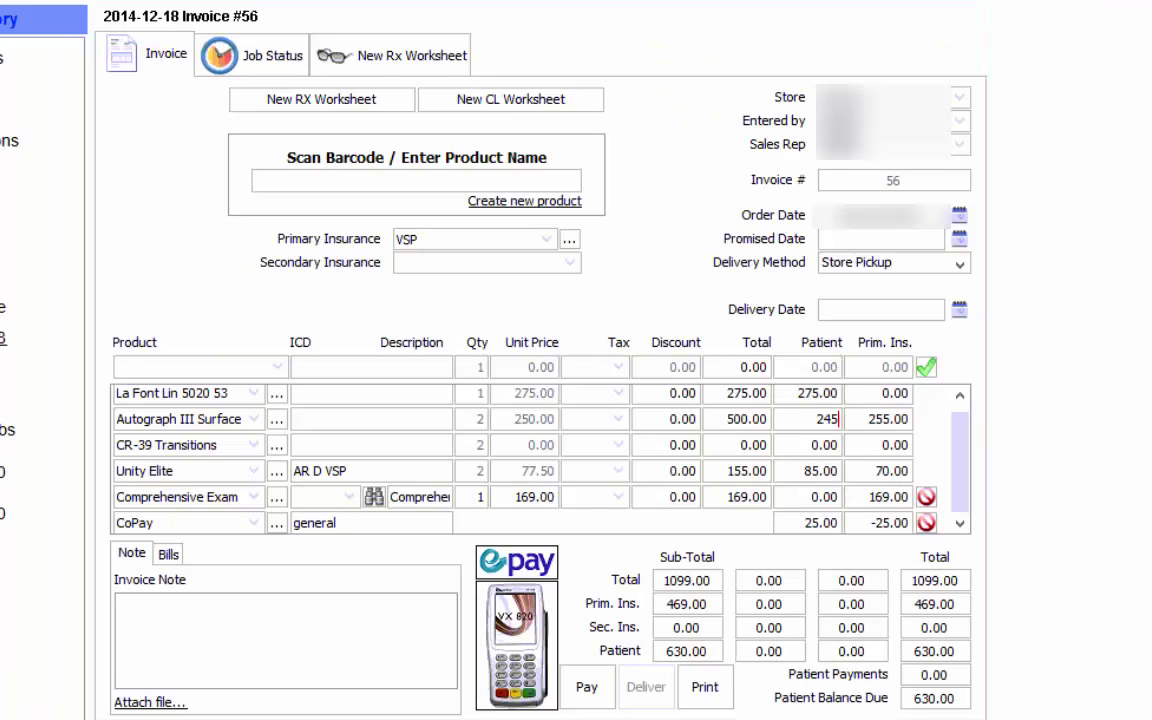
- Change the patient amount on the Autograph III Surface line to 175
{"action": "double_click", "coordinate": [827, 419]}
{"action": "key", "text": "End"}
{"action": "type", "text": "175"}
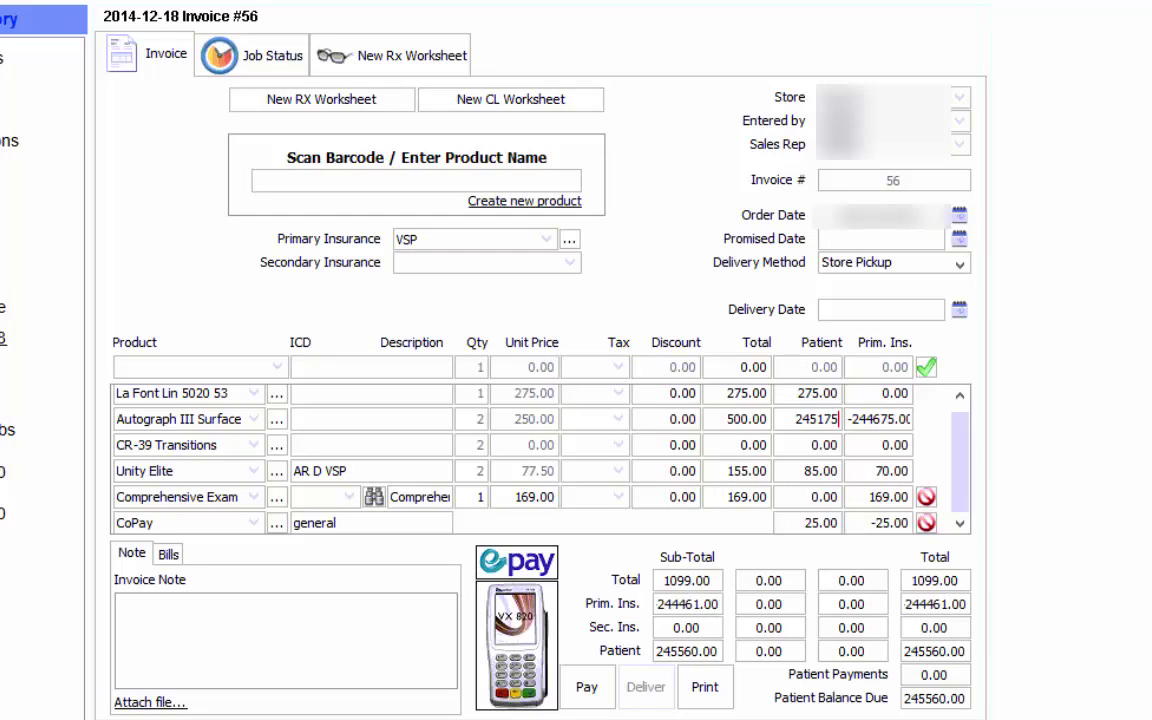
{"action": "key", "text": "BackSpace"}
{"action": "key", "text": "BackSpace"}
{"action": "key", "text": "BackSpace"}
{"action": "key", "text": "BackSpace"}
{"action": "key", "text": "BackSpace"}
{"action": "key", "text": "BackSpace"}
{"action": "type", "text": "175"}
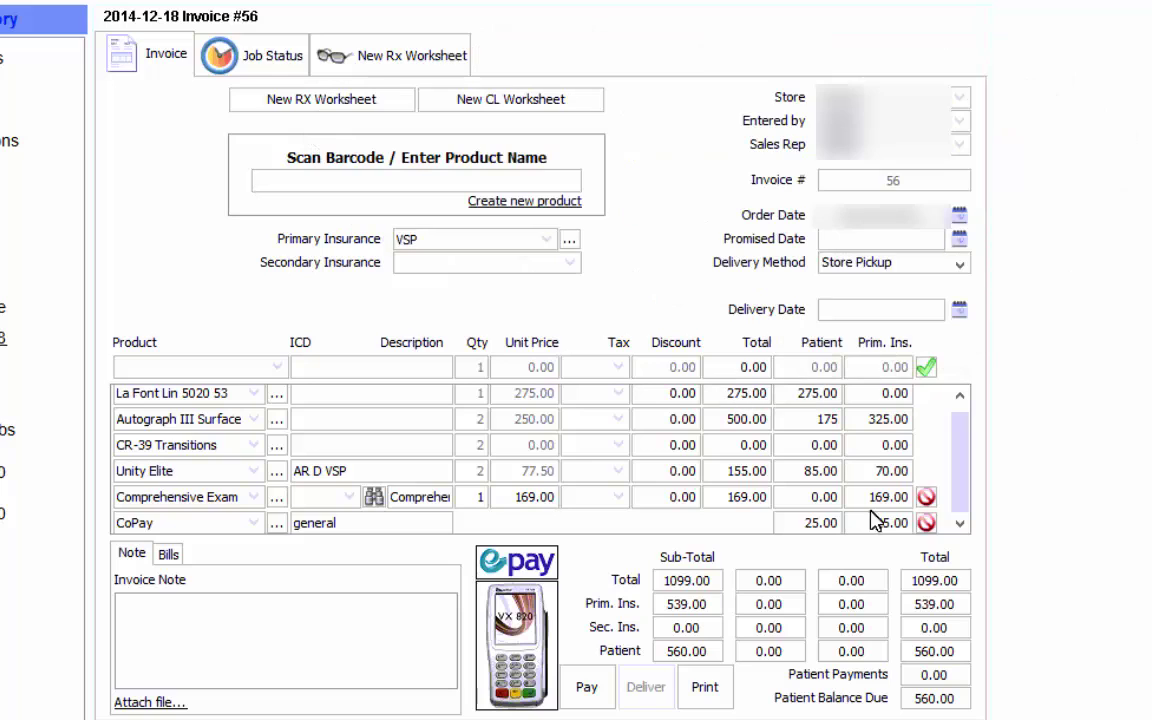
- Enter a patient amount of 70 on the CR-39 Transitions line
{"action": "left_click", "coordinate": [825, 445]}
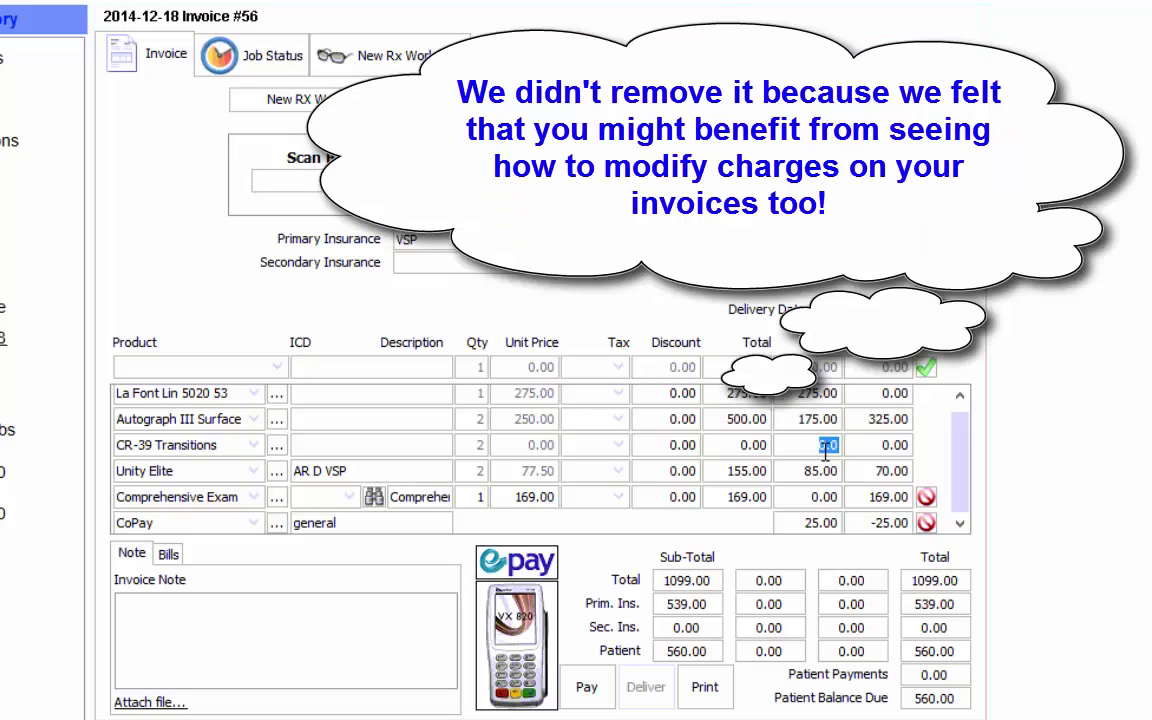
{"action": "type", "text": "70"}
{"action": "key", "text": "Tab"}
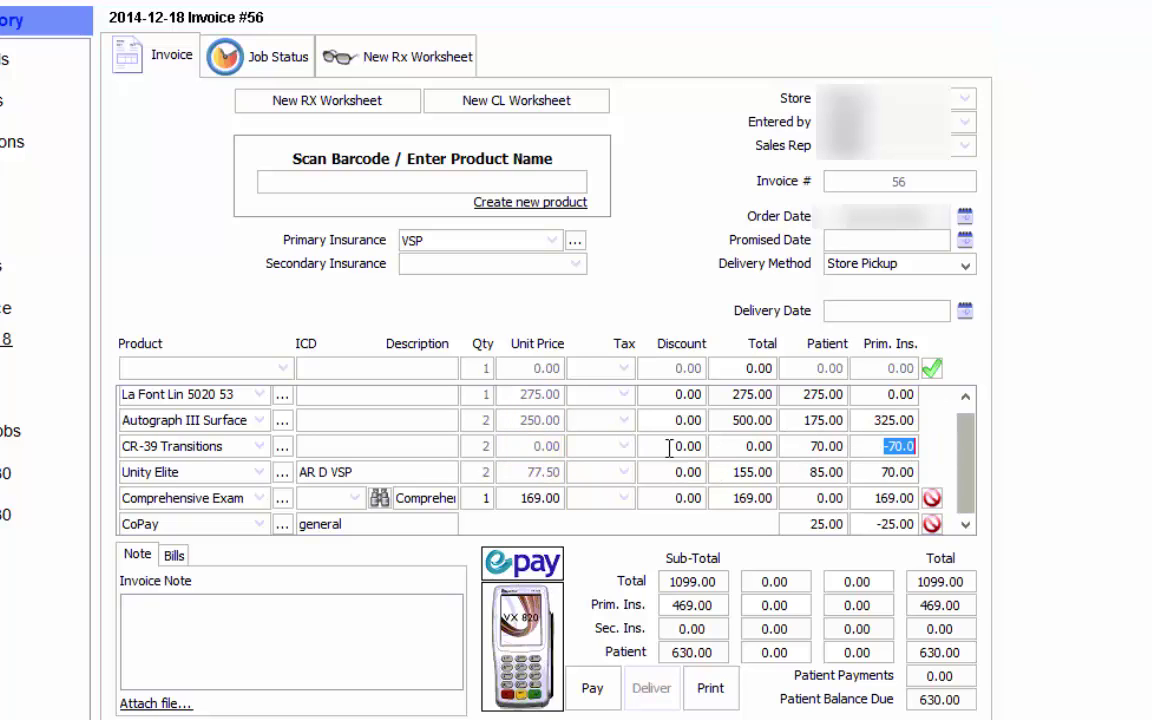
- In the Rx worksheet, set the lens material price to 50 and the lens design price to 200, and return to the invoice
{"action": "left_click", "coordinate": [408, 68]}
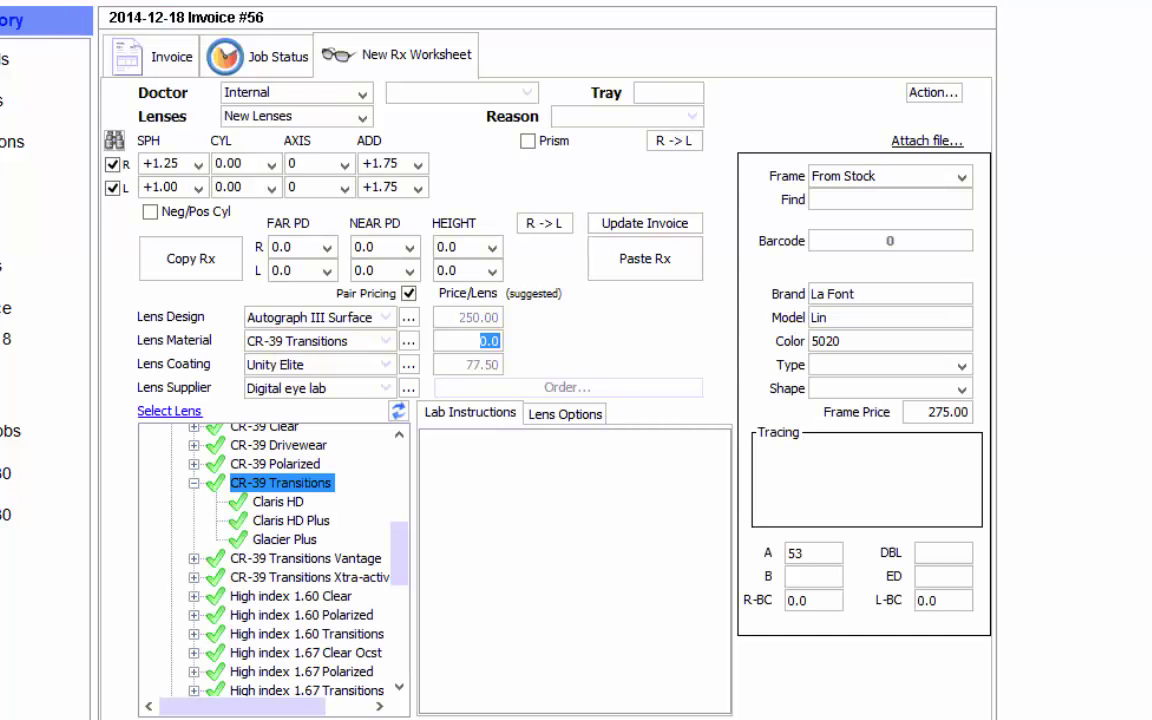
{"action": "type", "text": "50"}
{"action": "left_click", "coordinate": [466, 317]}
{"action": "type", "text": "200"}
{"action": "double_click", "coordinate": [495, 345]}
{"action": "left_click", "coordinate": [150, 54]}
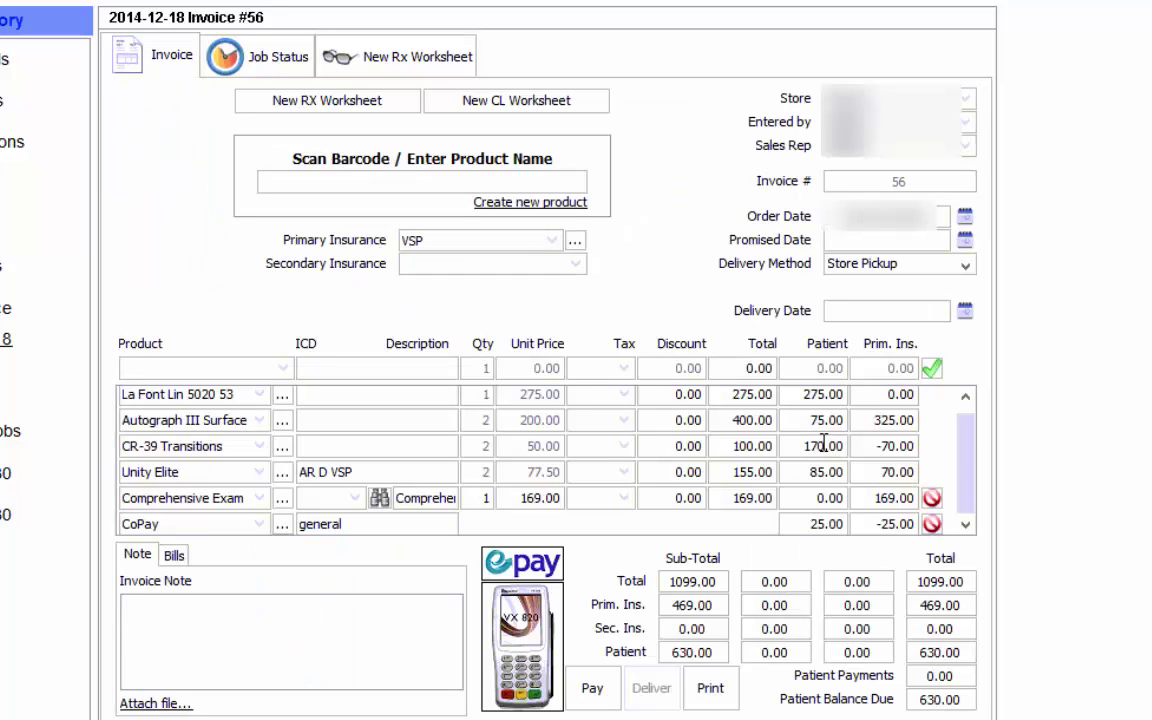
- Correct the invoice's patient amounts to 70 for CR-39 Transitions and 175 for Autograph III Surface
{"action": "left_click", "coordinate": [829, 446]}
{"action": "key", "text": "BackSpace"}
{"action": "key", "text": "Tab"}
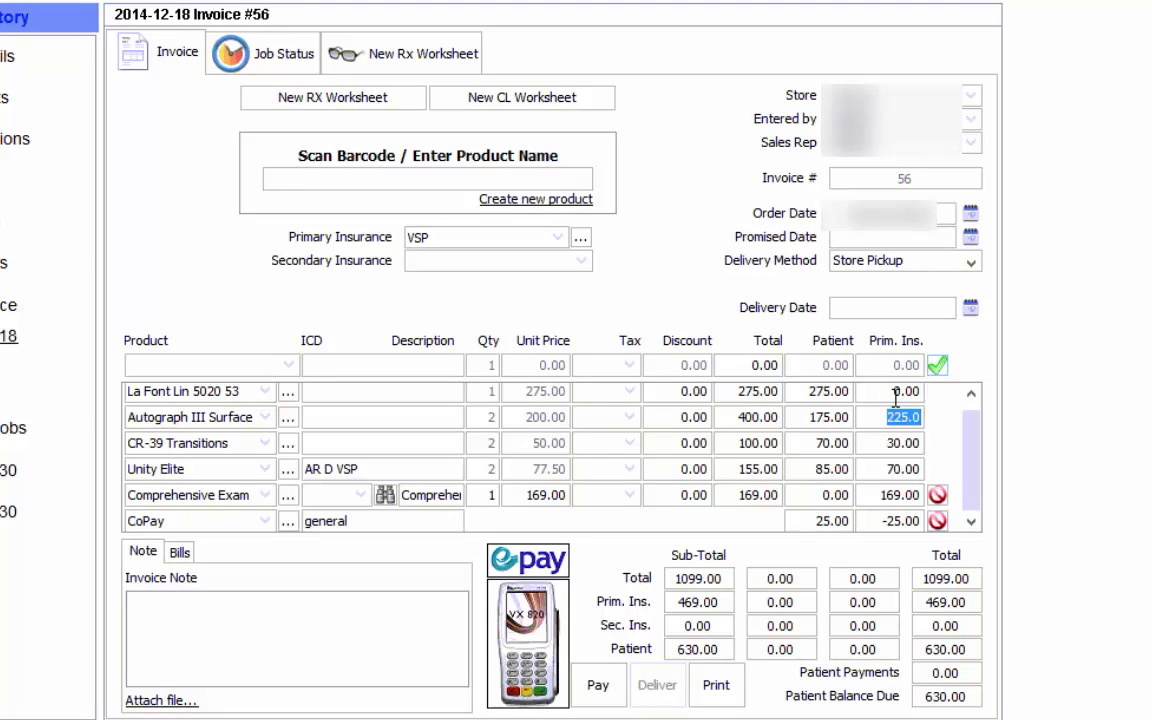
- Set the primary insurance amount on the La Font frame line to 150
{"action": "left_click", "coordinate": [896, 391]}
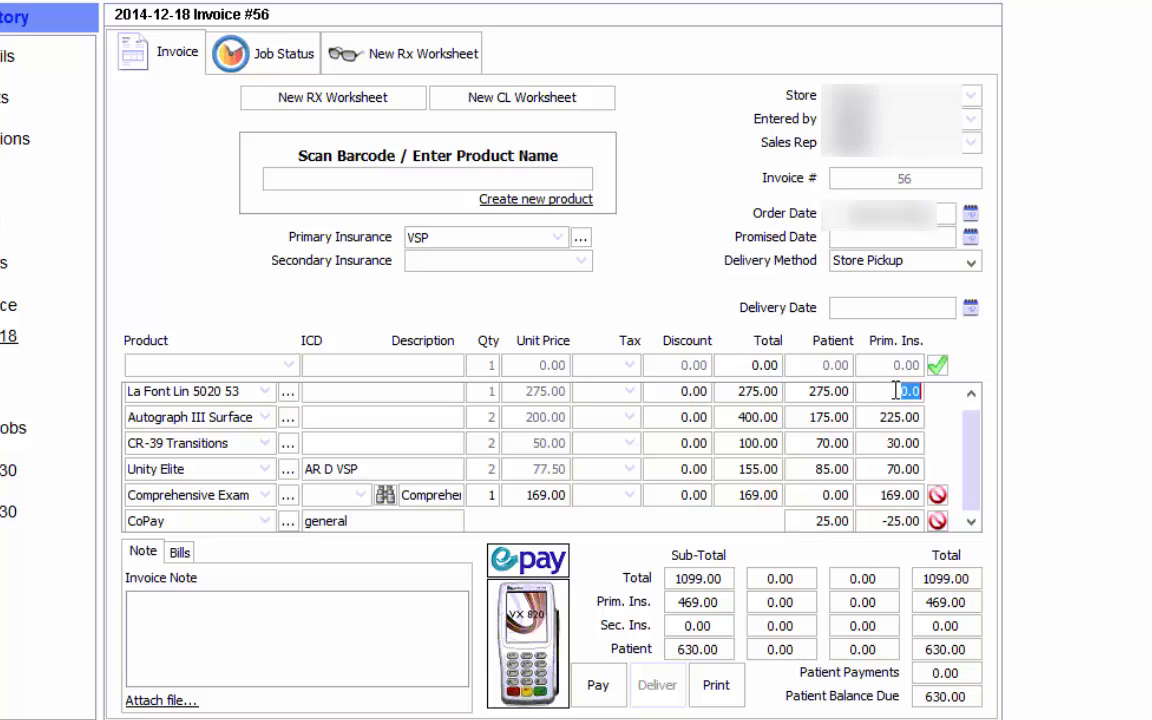
{"action": "type", "text": "150"}
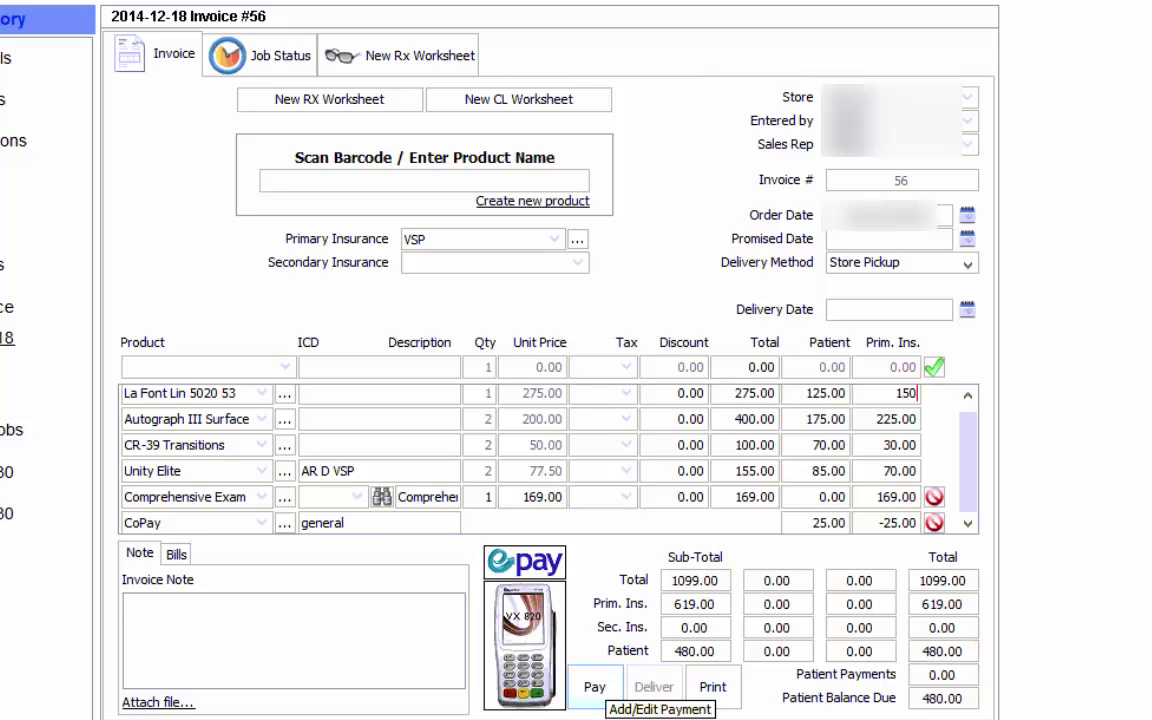
{"action": "left_click", "coordinate": [595, 687]}
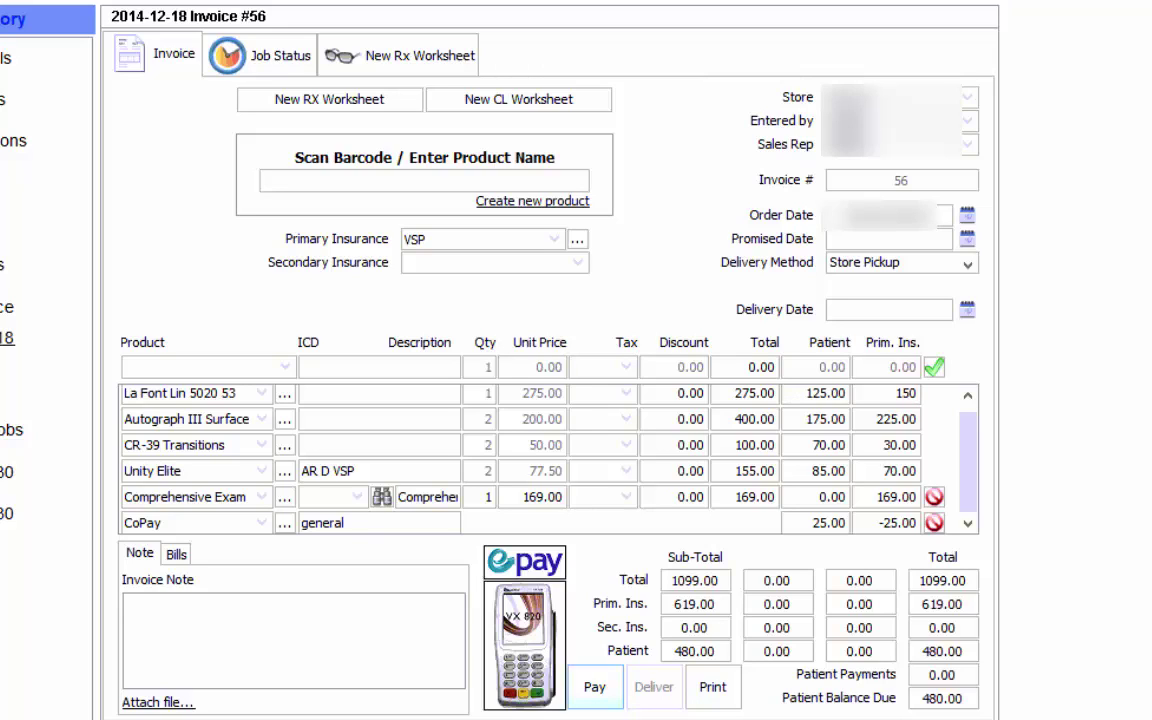
- Set the patient amount on the La Font frame line to 100
{"action": "left_click", "coordinate": [817, 393]}
{"action": "left_click", "coordinate": [817, 393]}
{"action": "type", "text": "100"}
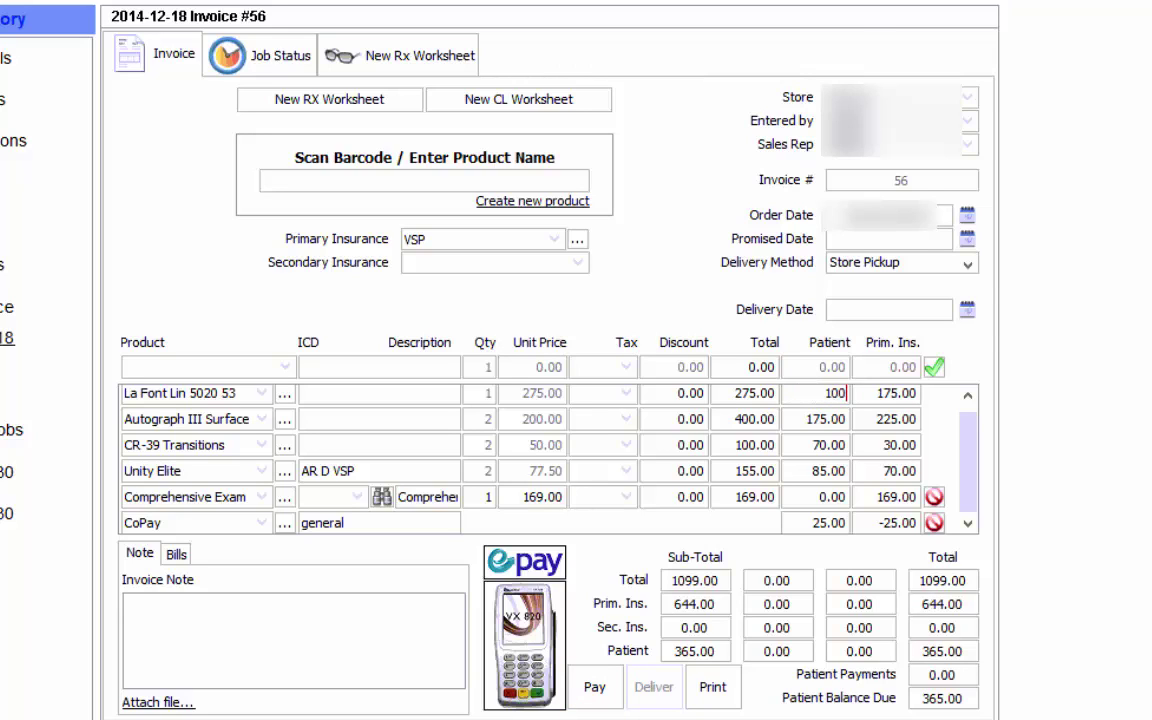
{"action": "key", "text": "Return"}
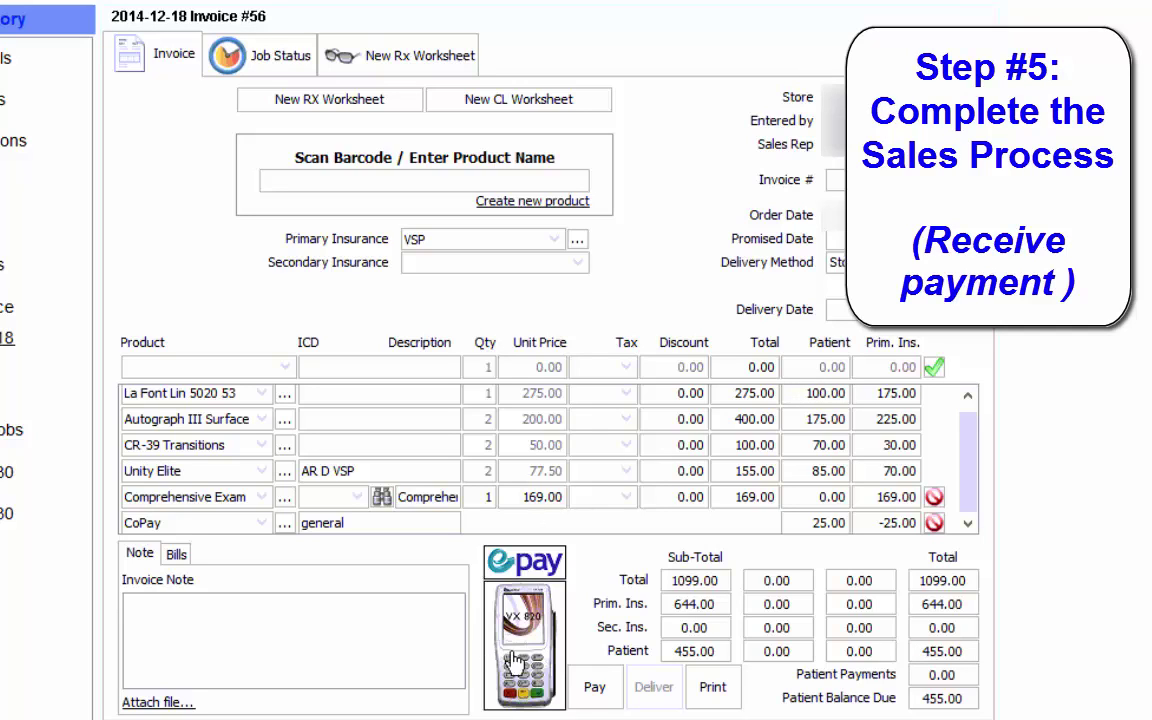
- Record a cash payment of 455.00 for the invoice, keep the job open, and close the payments window
{"action": "left_click", "coordinate": [594, 687]}
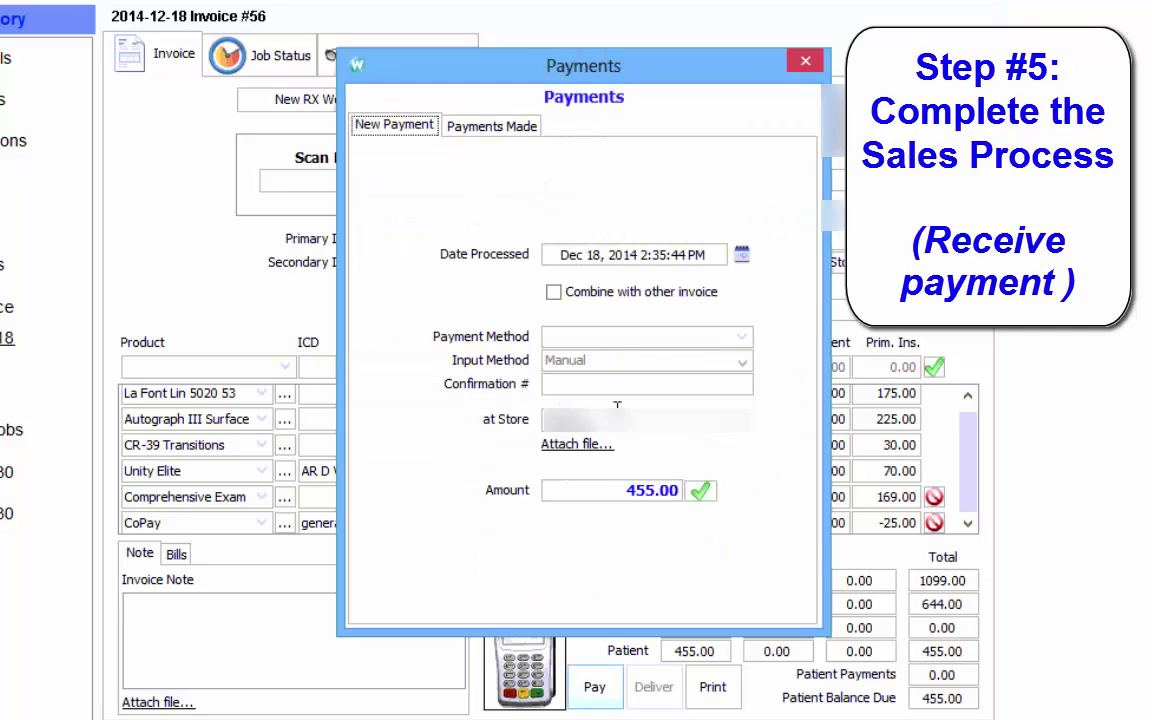
{"action": "left_click", "coordinate": [589, 337]}
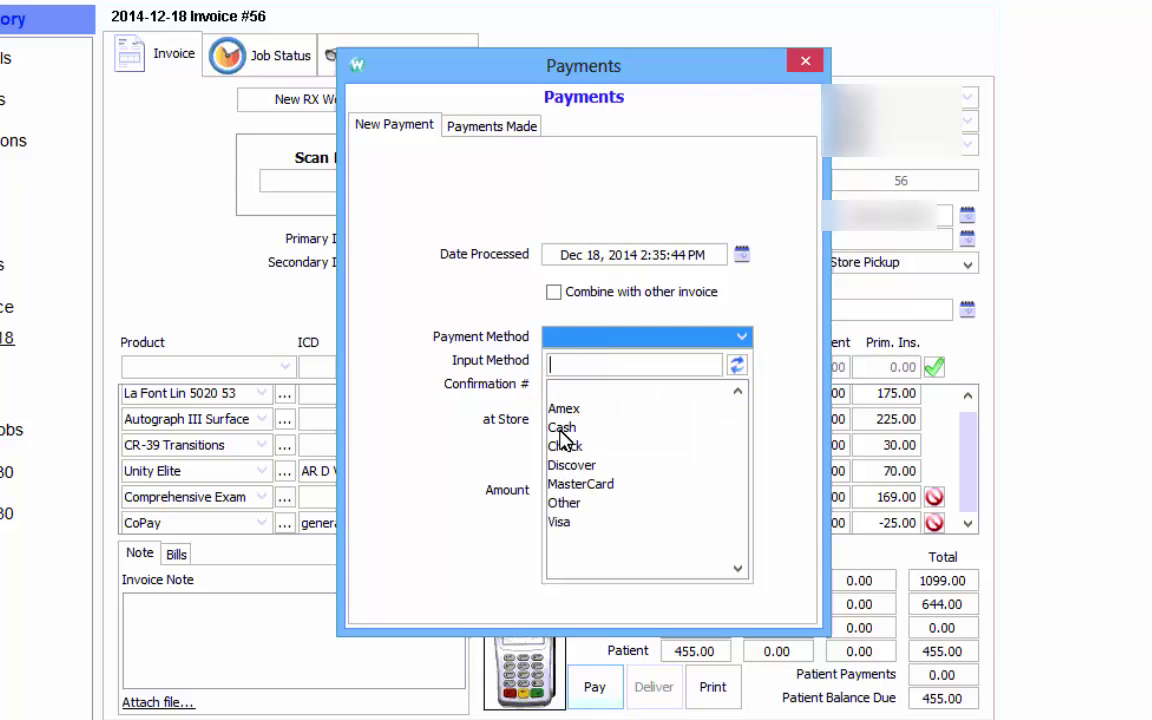
{"action": "left_click", "coordinate": [562, 428]}
{"action": "left_click", "coordinate": [700, 491]}
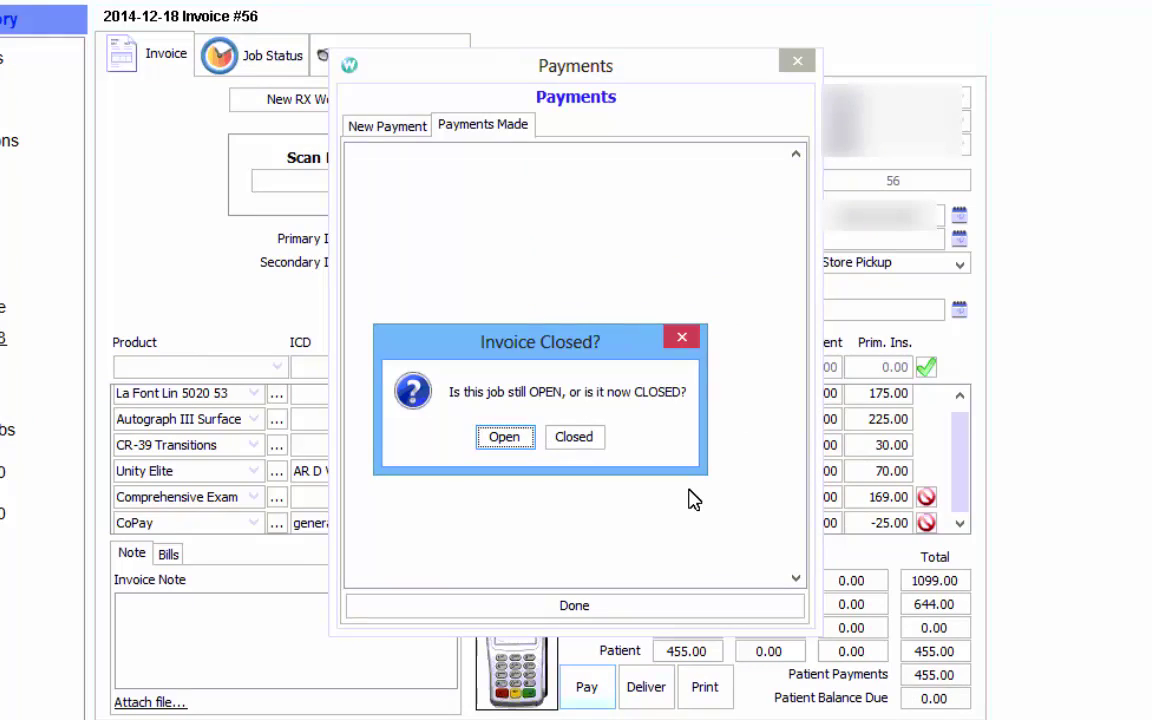
{"action": "left_click", "coordinate": [522, 437]}
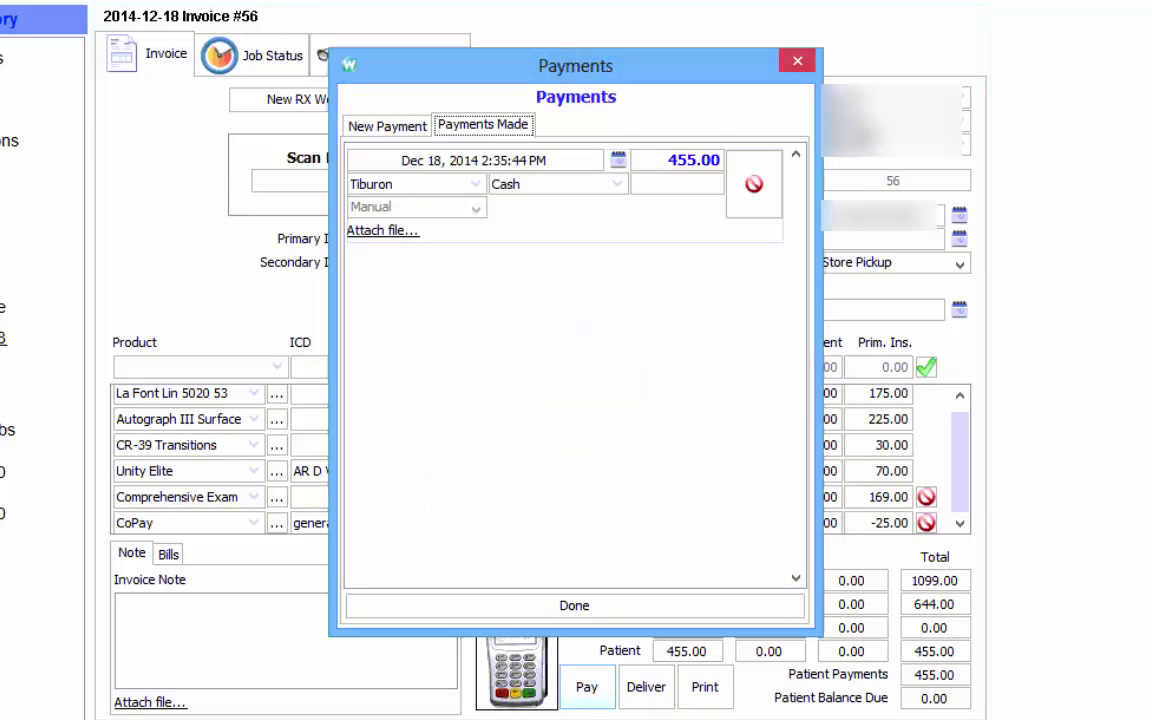
{"action": "left_click", "coordinate": [798, 60]}
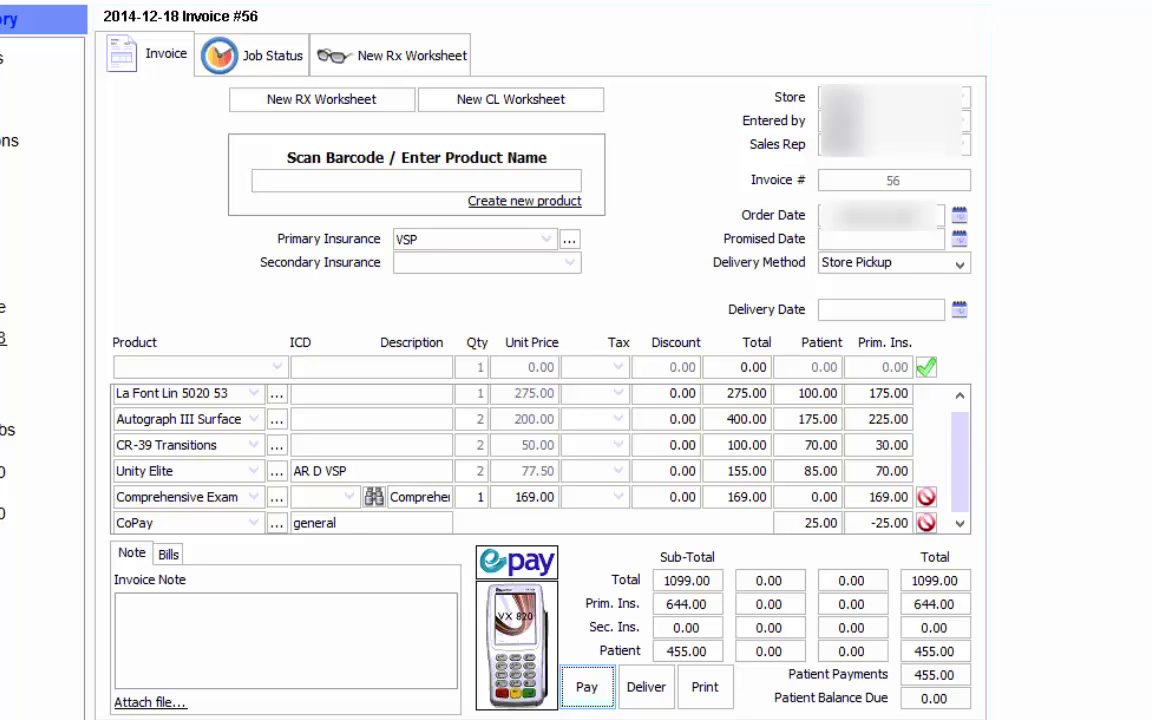
- Save the invoice changes and keep the job marked as open
{"action": "left_click_drag", "start_coordinate": [652, 385], "coordinate": [549, 375]}
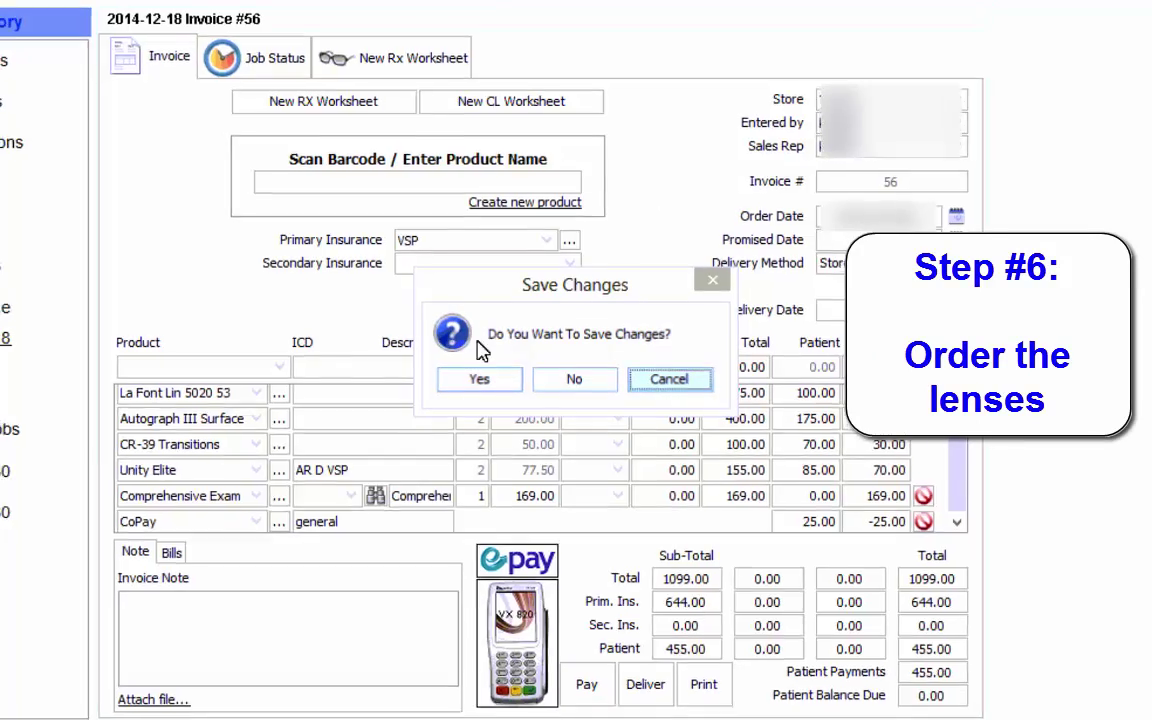
{"action": "left_click", "coordinate": [549, 377]}
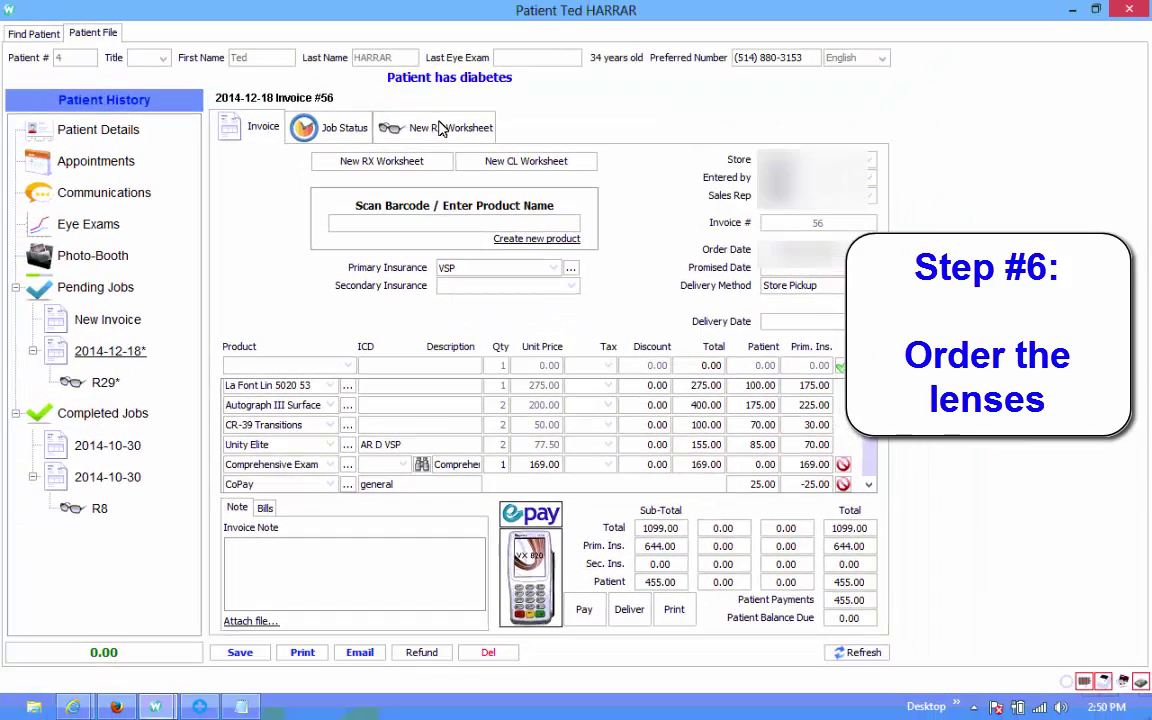
{"action": "left_click", "coordinate": [240, 653]}
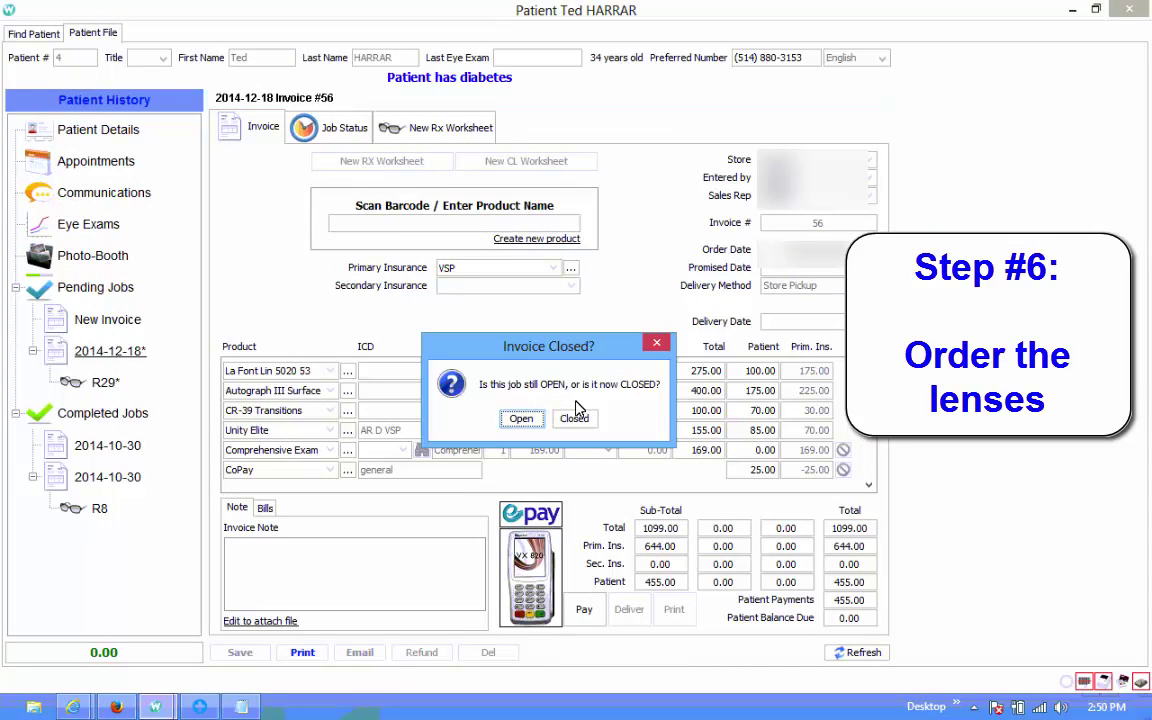
{"action": "left_click", "coordinate": [521, 419]}
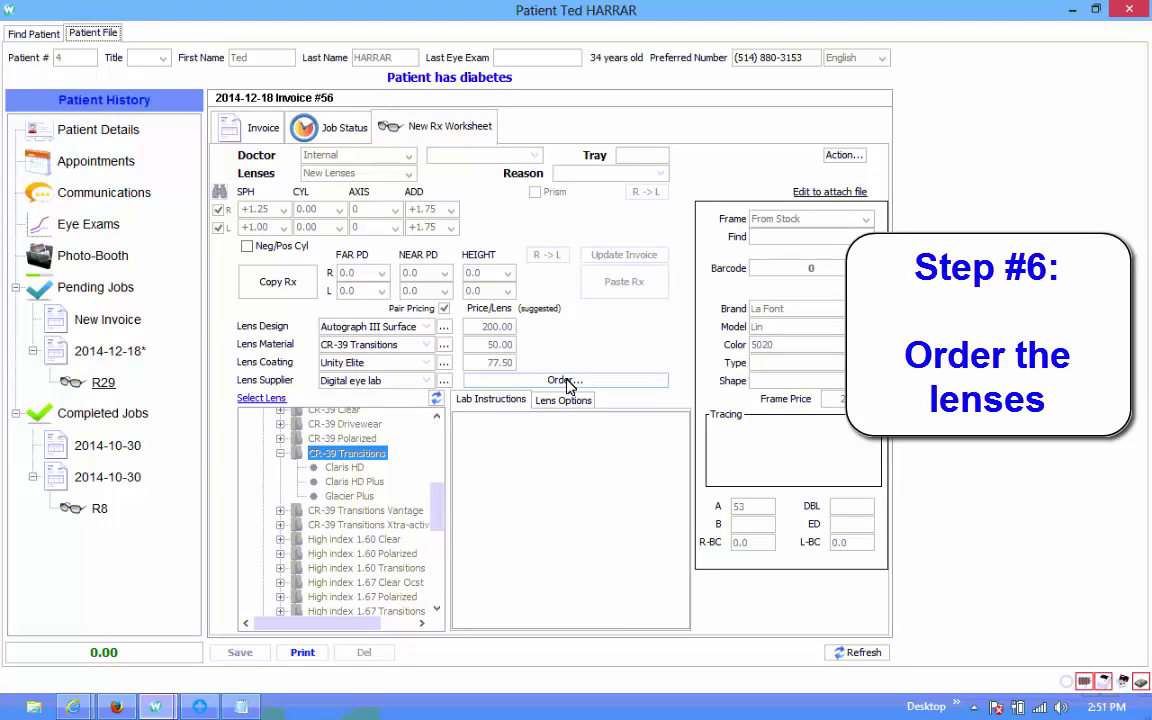
- Create the lens order from the Rx worksheet, save it and close the order window
{"action": "left_click", "coordinate": [565, 382]}
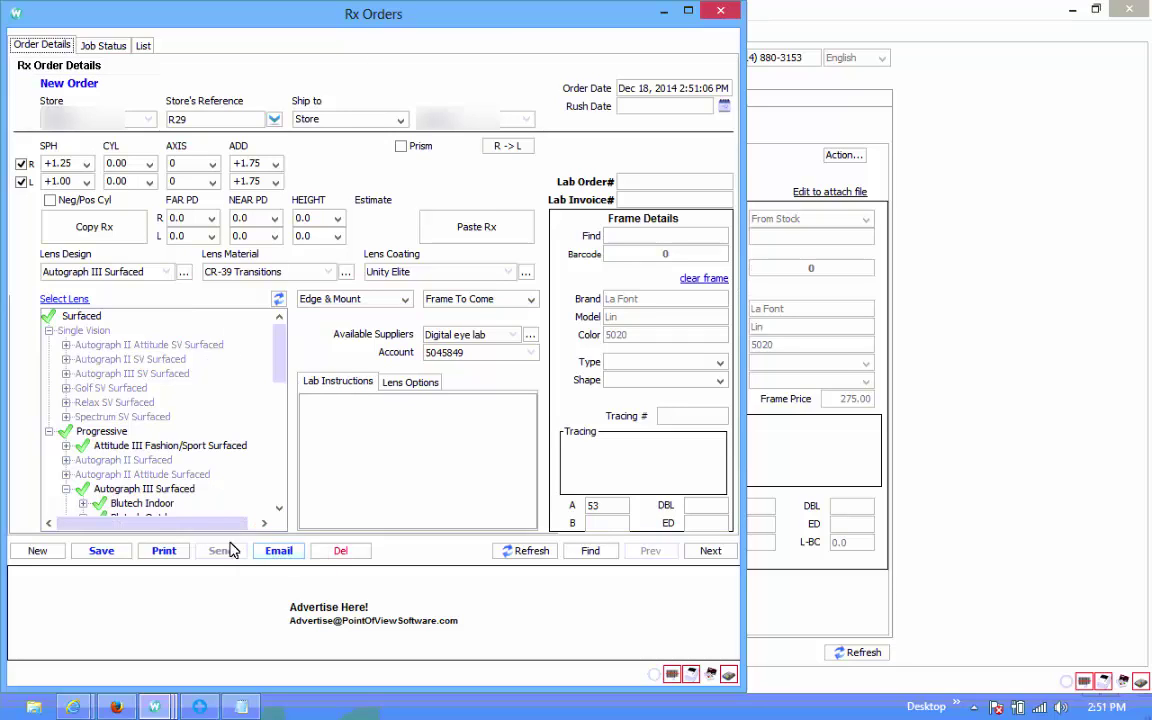
{"action": "left_click", "coordinate": [100, 551]}
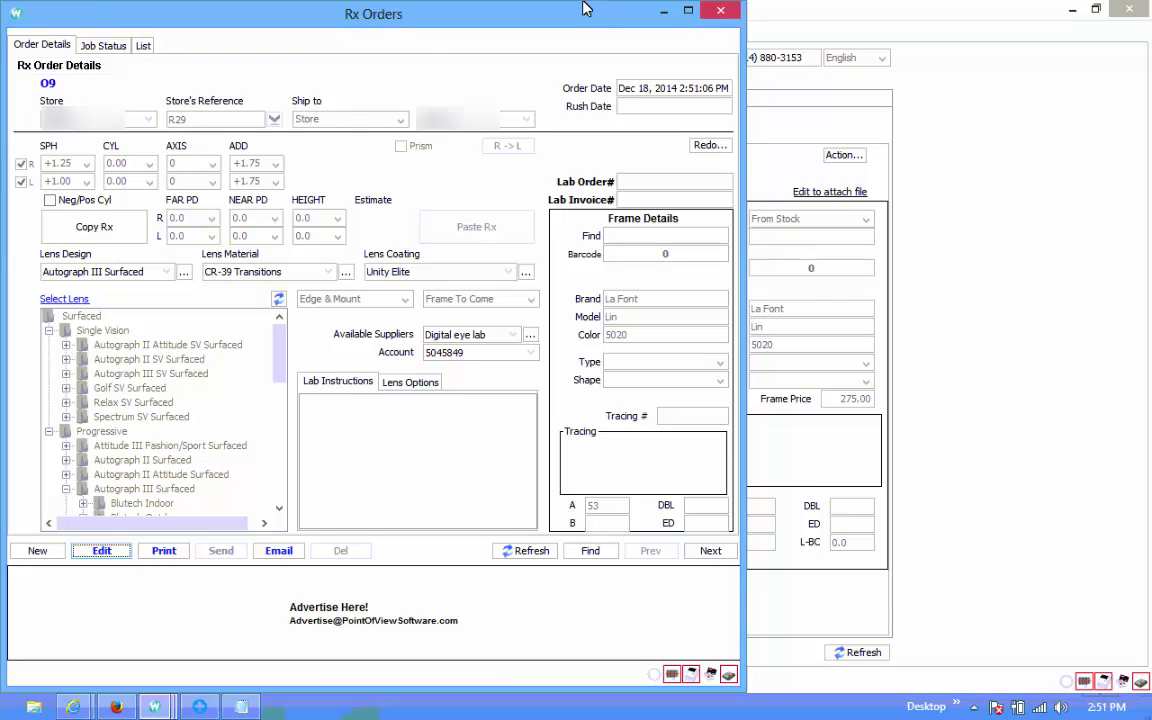
{"action": "left_click", "coordinate": [724, 14]}
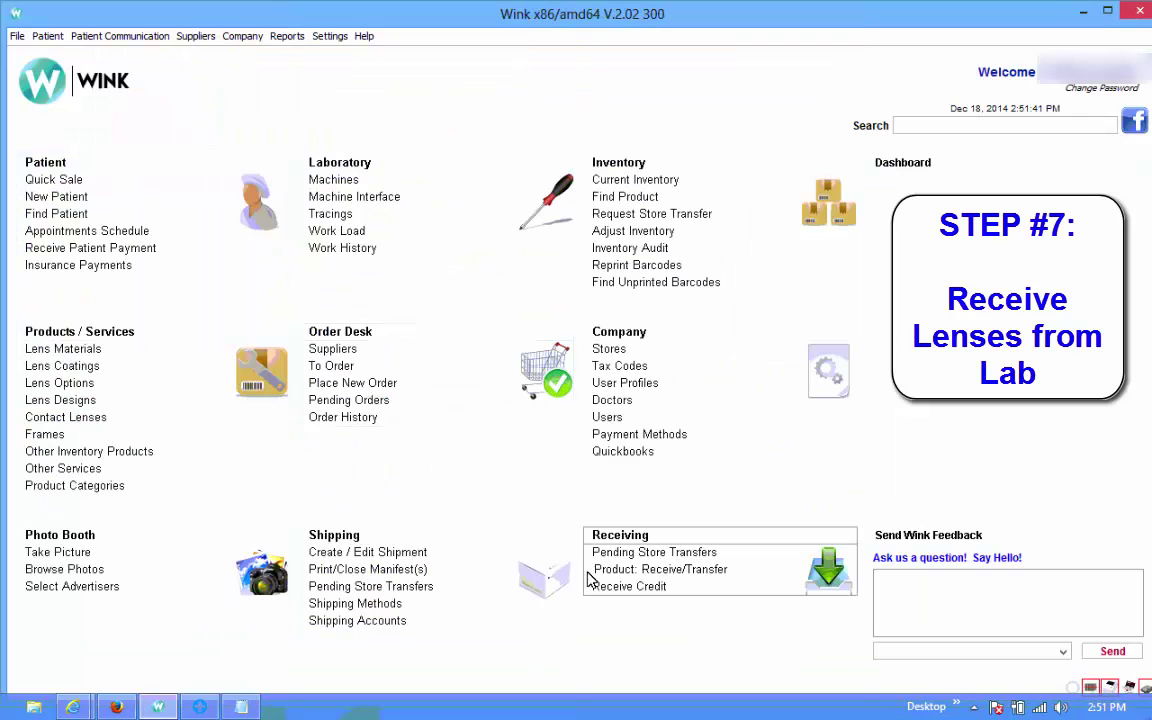
- Start a new product receipt from the Digital eye lab supplier and select its supplier account
{"action": "left_click", "coordinate": [645, 572]}
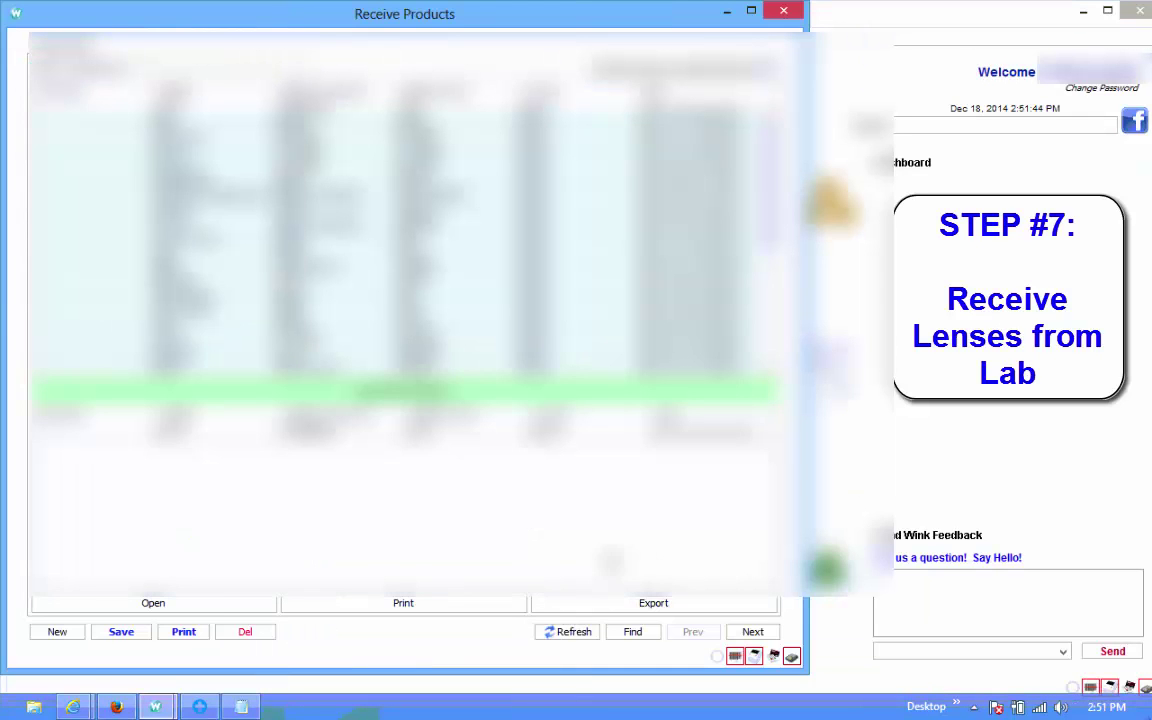
{"action": "left_click", "coordinate": [57, 634]}
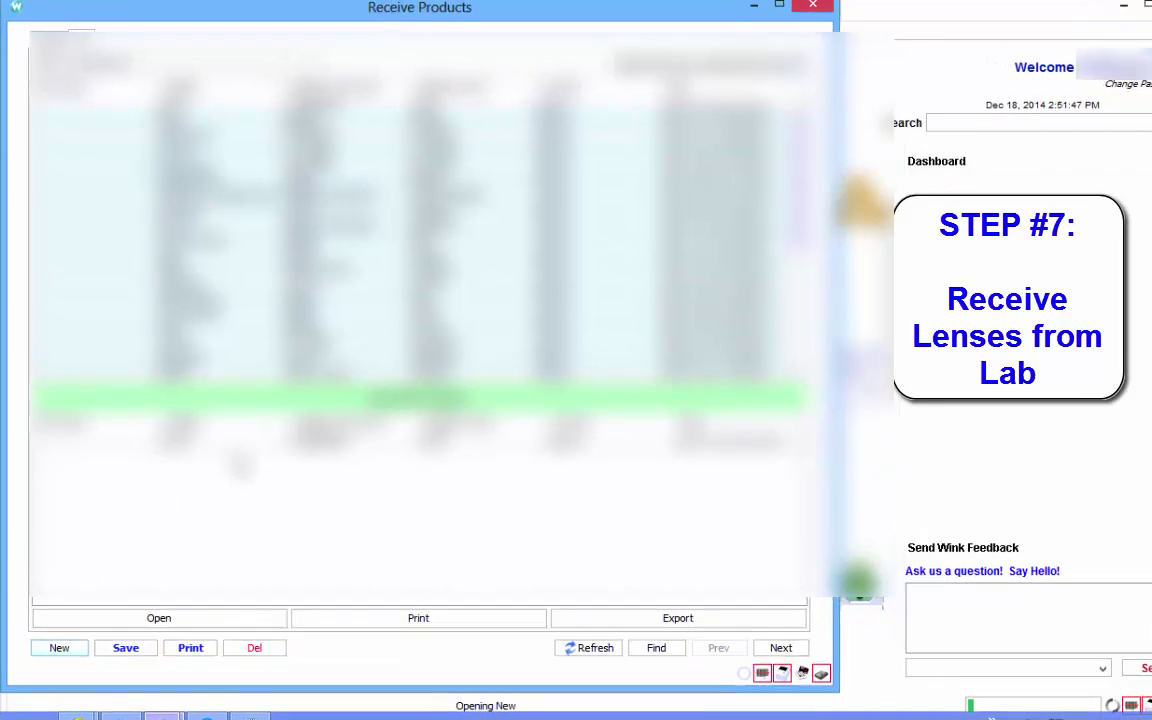
{"action": "left_click", "coordinate": [236, 55]}
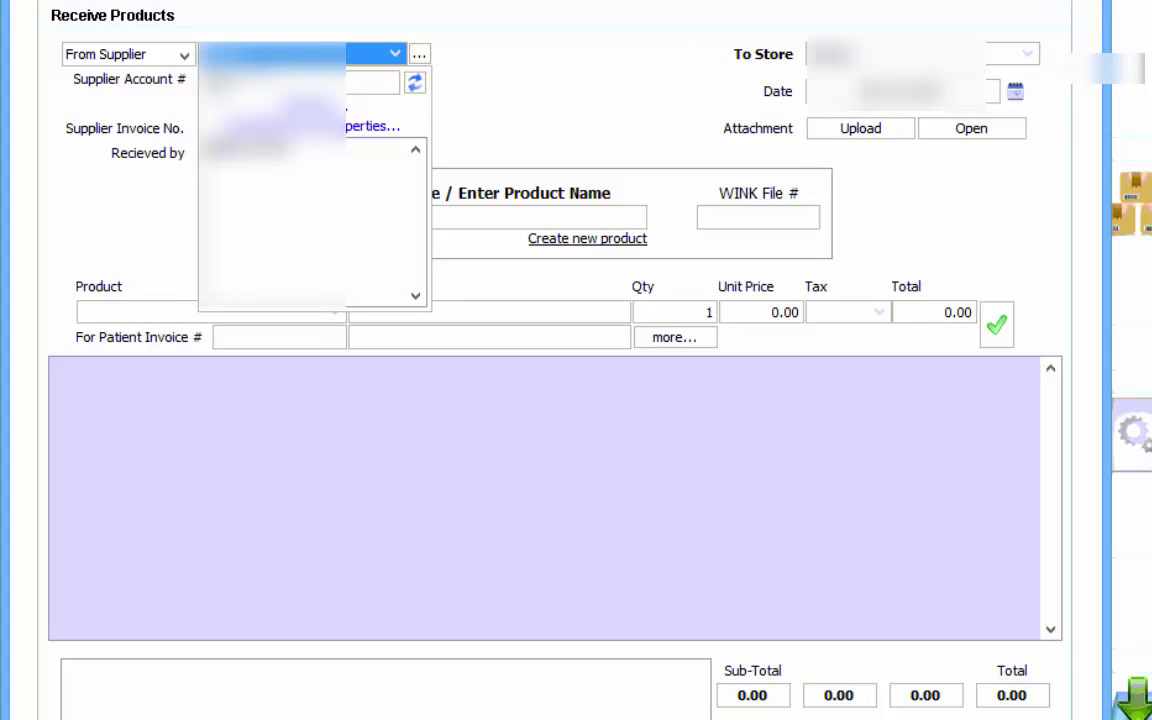
{"action": "left_click", "coordinate": [228, 100]}
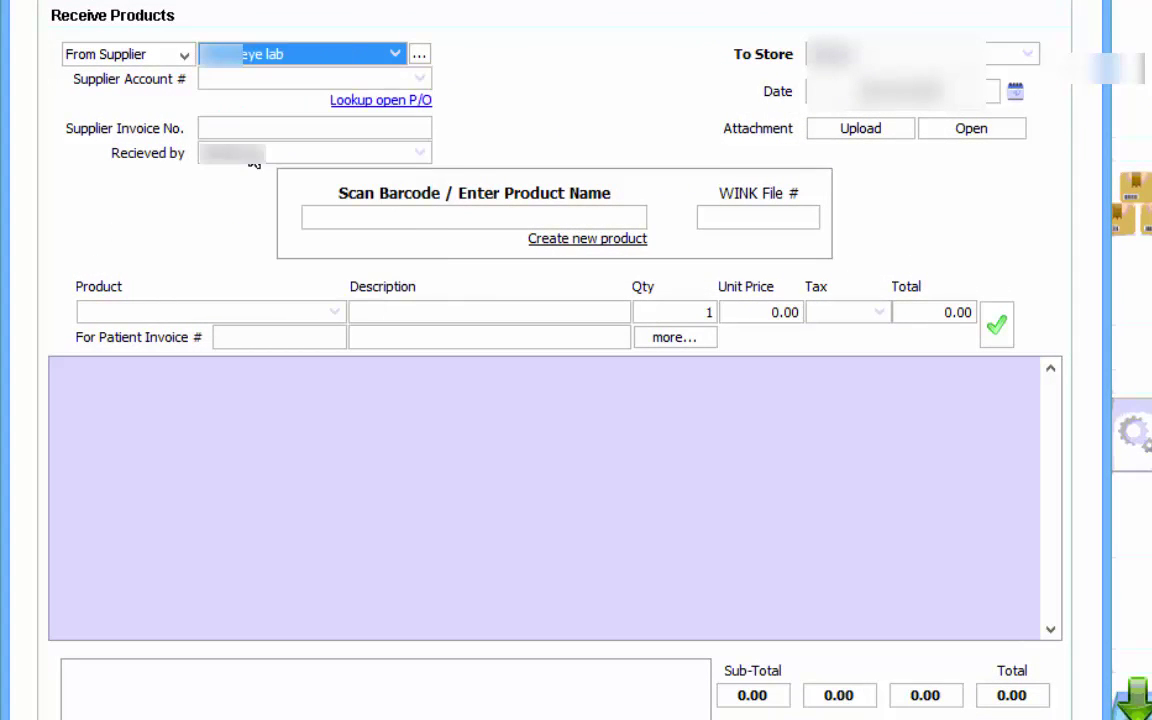
{"action": "left_click", "coordinate": [228, 80]}
{"action": "key", "text": "Escape"}
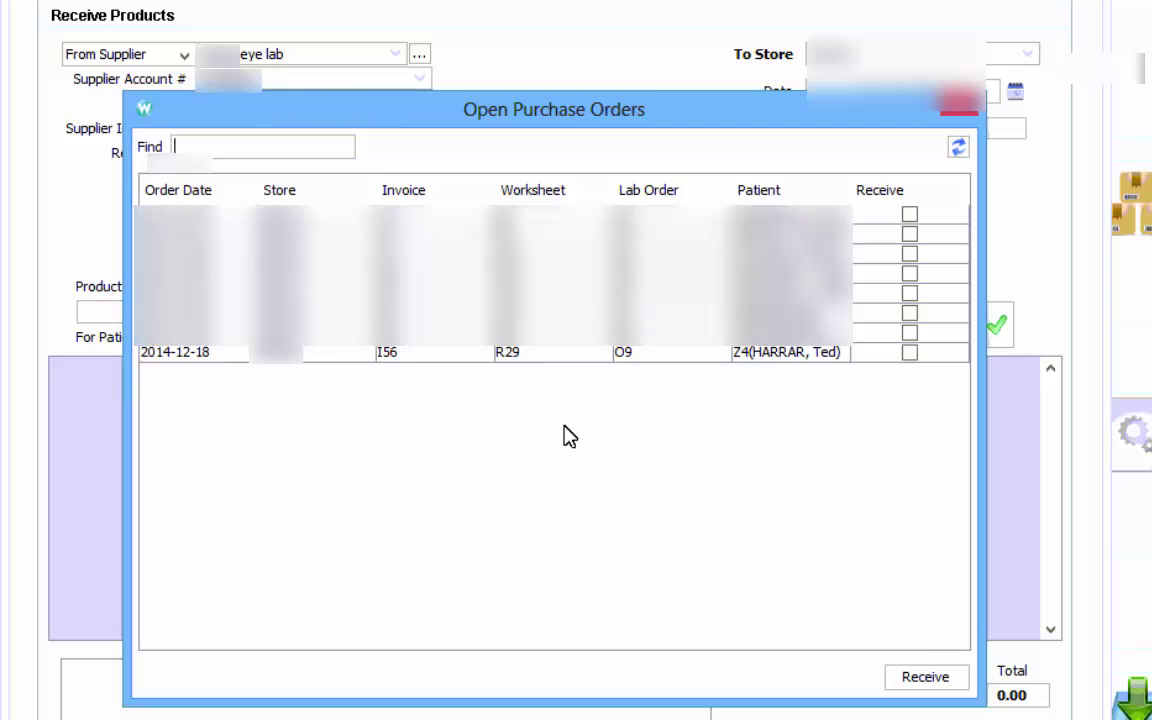
- Look up the supplier's open purchase orders and receive the patient's lens order dated 2014-12-18
{"action": "left_click", "coordinate": [680, 355]}
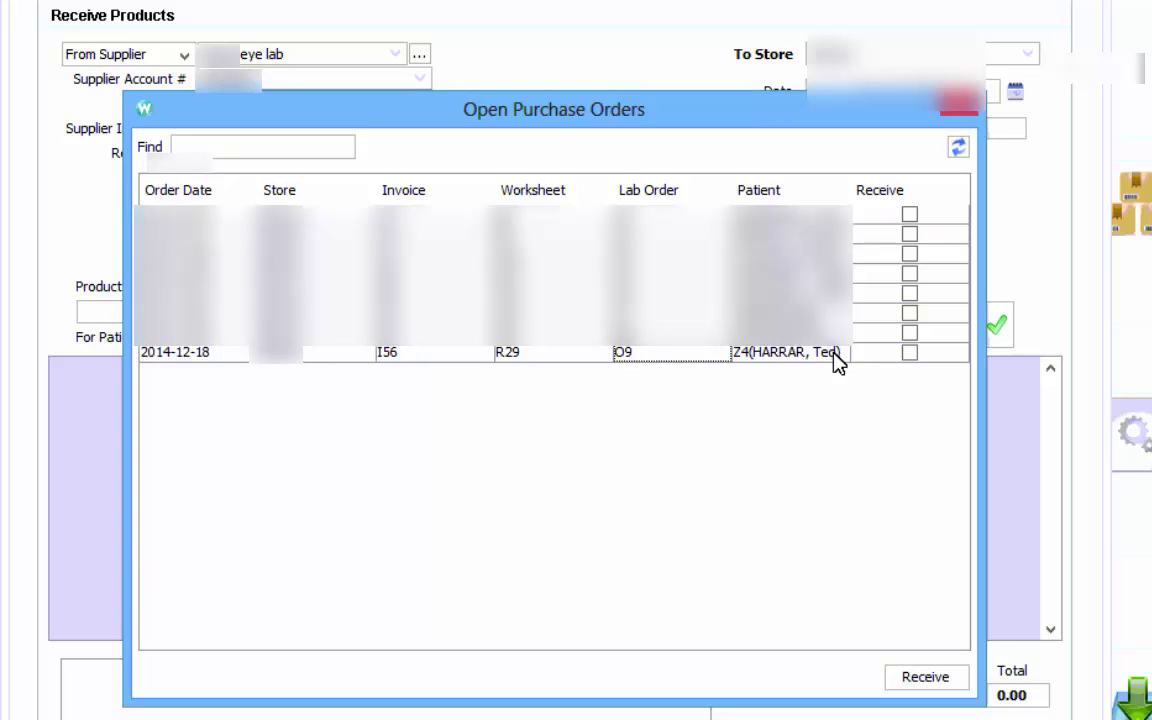
{"action": "left_click", "coordinate": [910, 355]}
{"action": "left_click", "coordinate": [926, 679]}
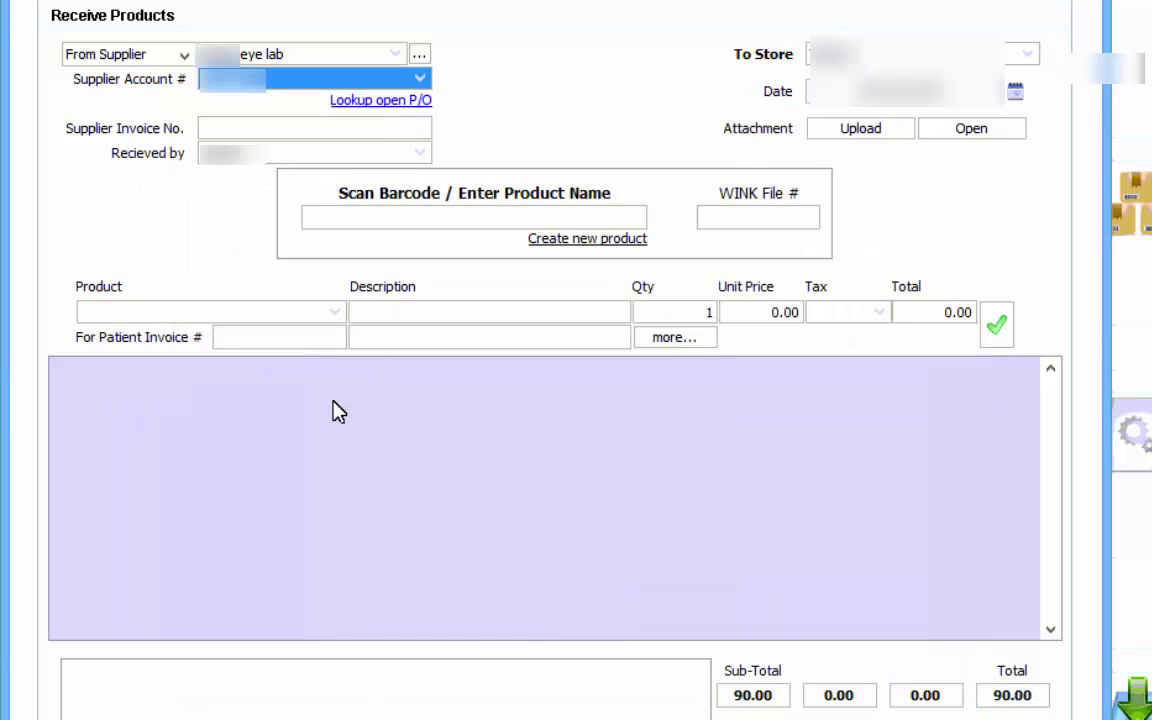
- Set the unit price of the right and left lenses to 0 and save the receipt with the supplier invoice number
{"action": "left_click", "coordinate": [785, 443]}
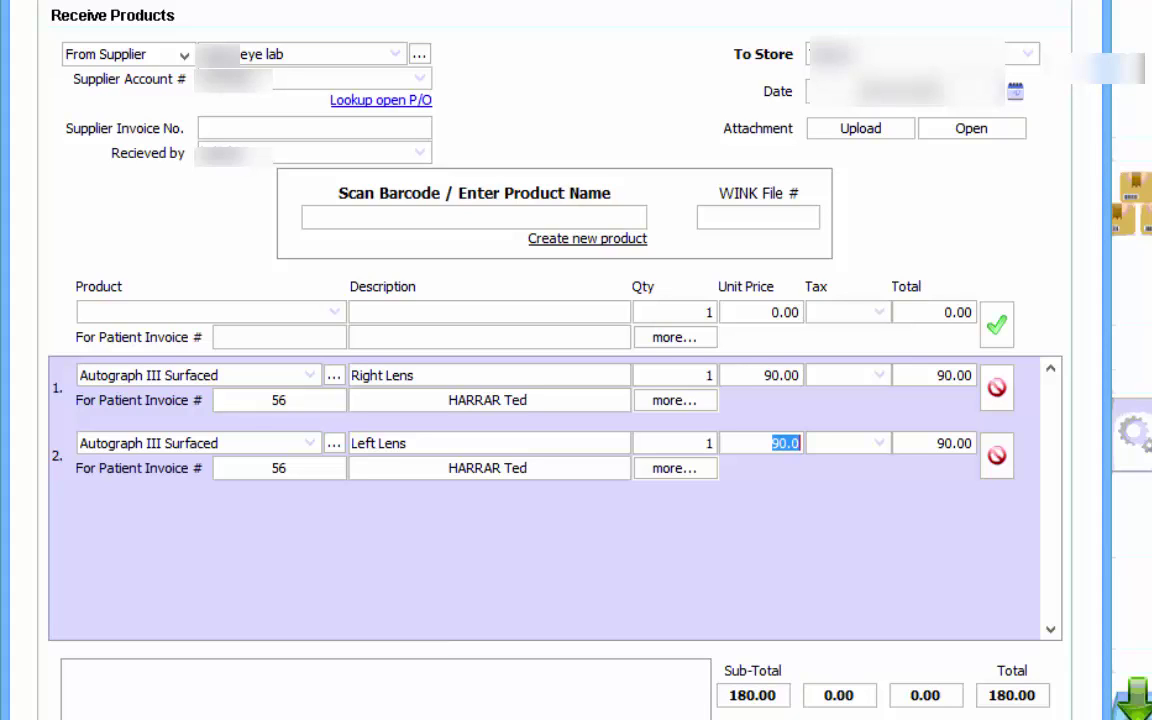
{"action": "type", "text": "0"}
{"action": "left_click", "coordinate": [745, 375]}
{"action": "type", "text": "0"}
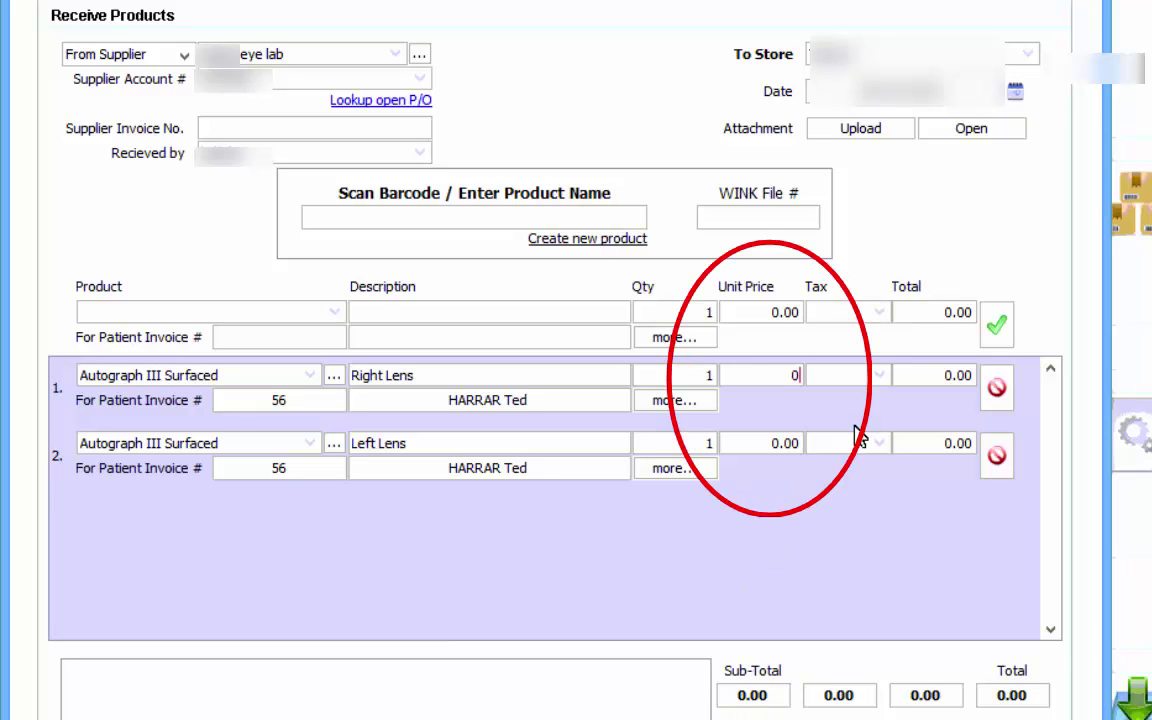
{"action": "key", "text": "Tab"}
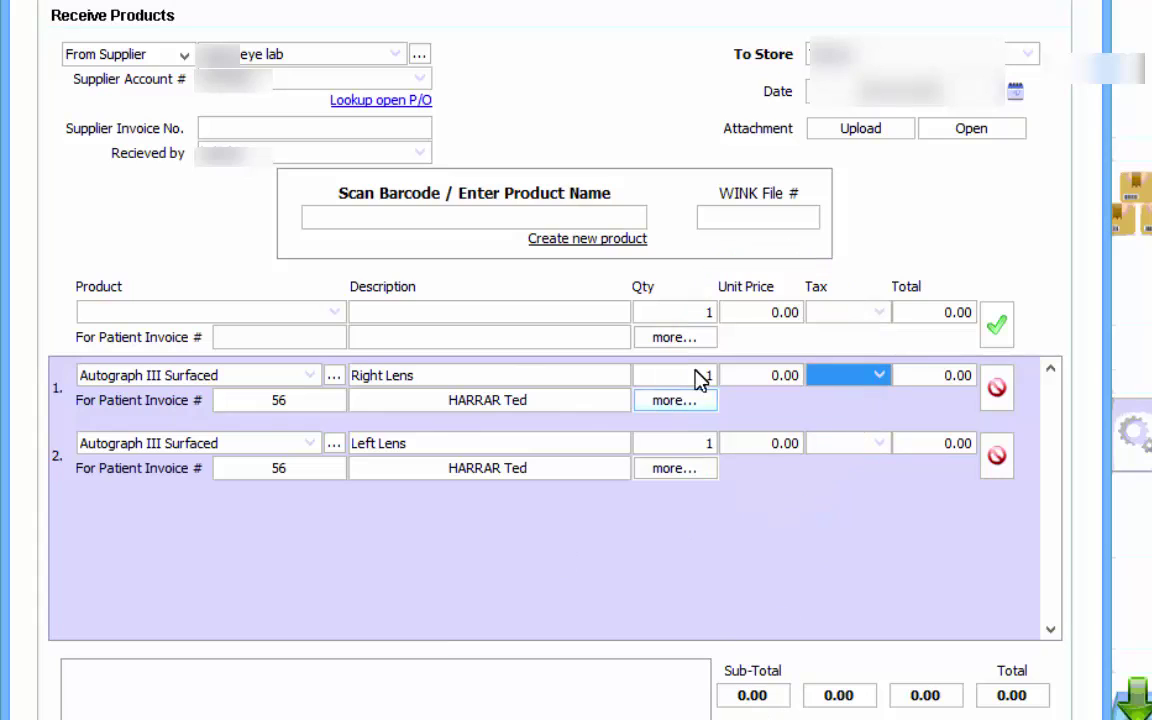
{"action": "left_click", "coordinate": [294, 128]}
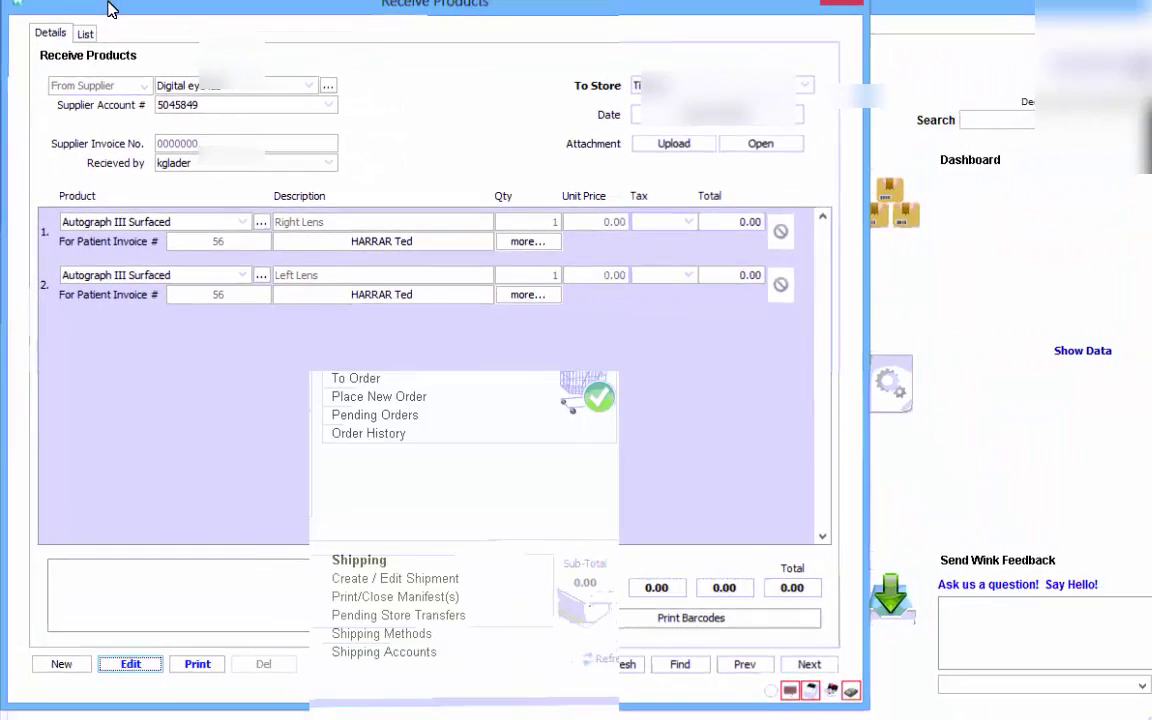
{"action": "key", "text": "Escape"}
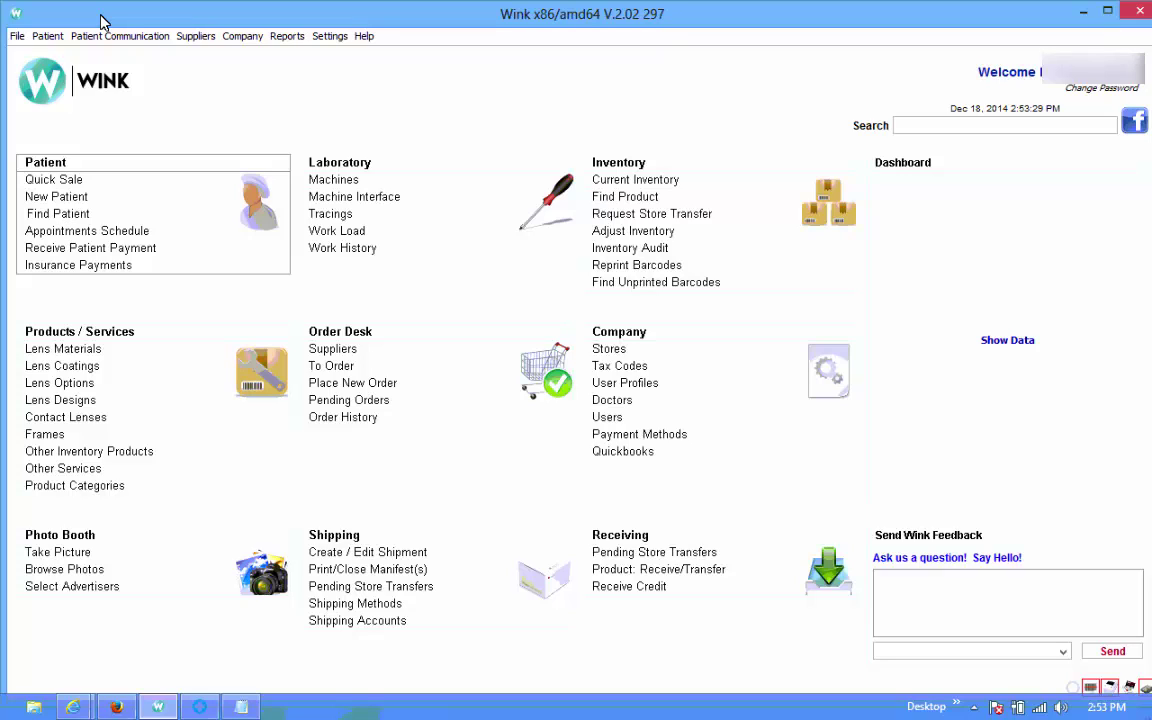
- Find the patient by first name and open the pending 2014-12-18 invoice in the patient file
{"action": "left_click", "coordinate": [51, 198]}
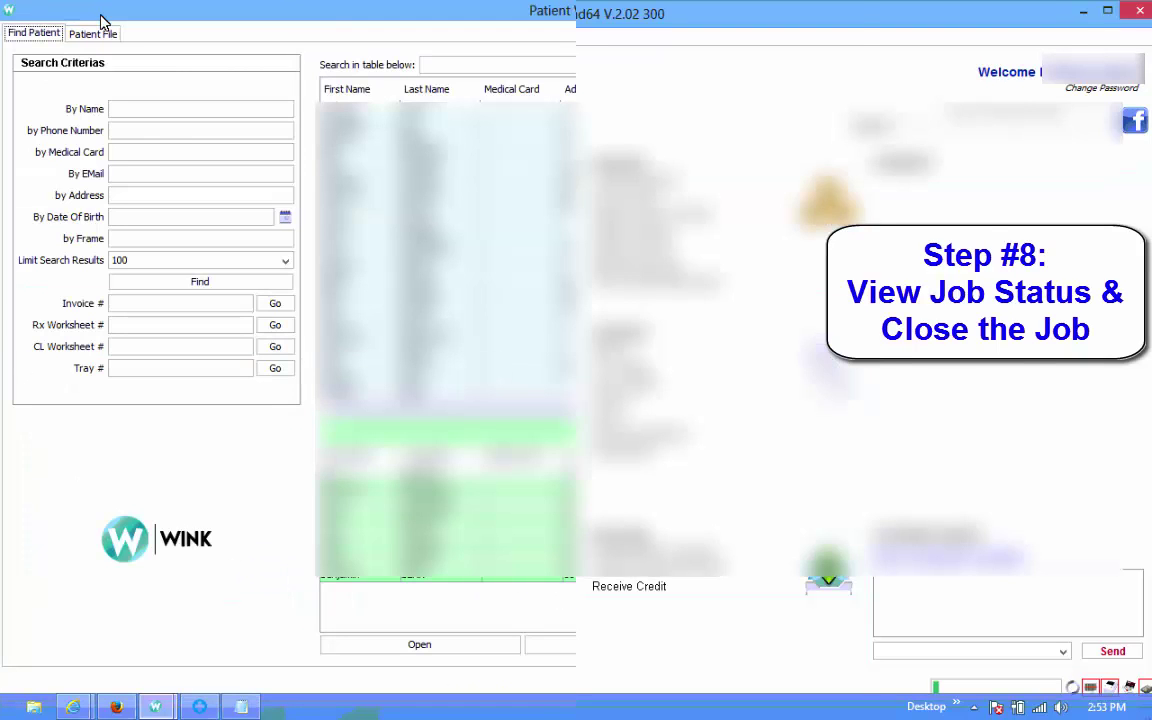
{"action": "type", "text": "ted"}
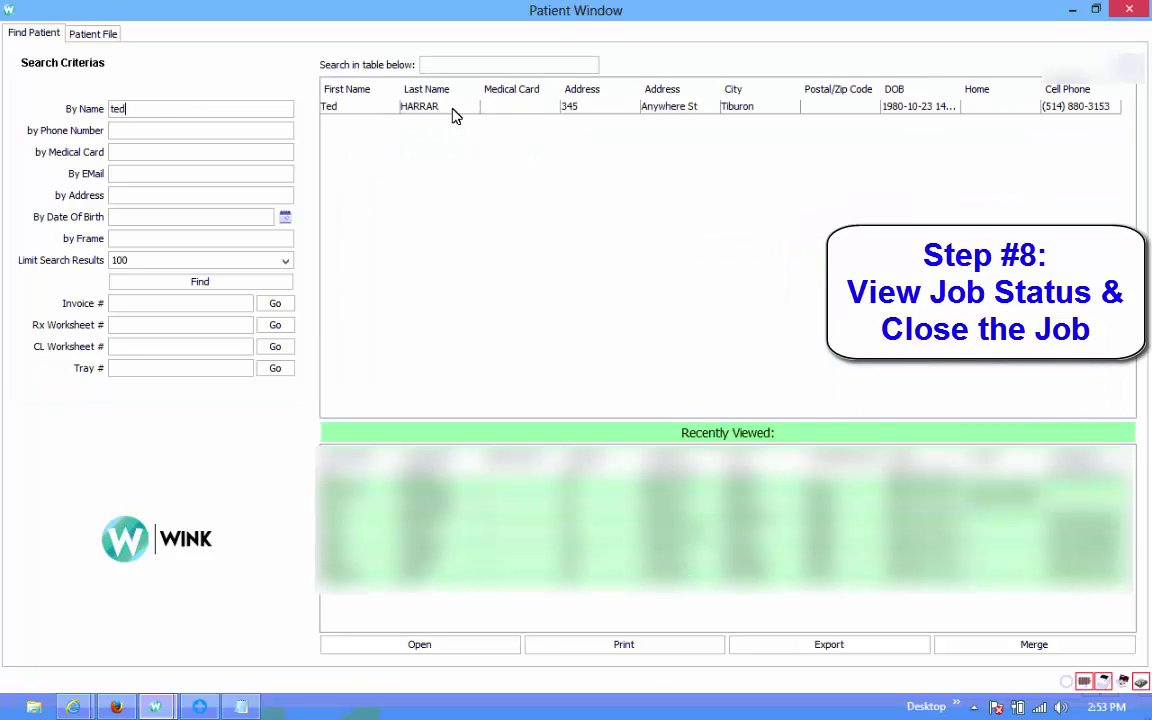
{"action": "double_click", "coordinate": [452, 109]}
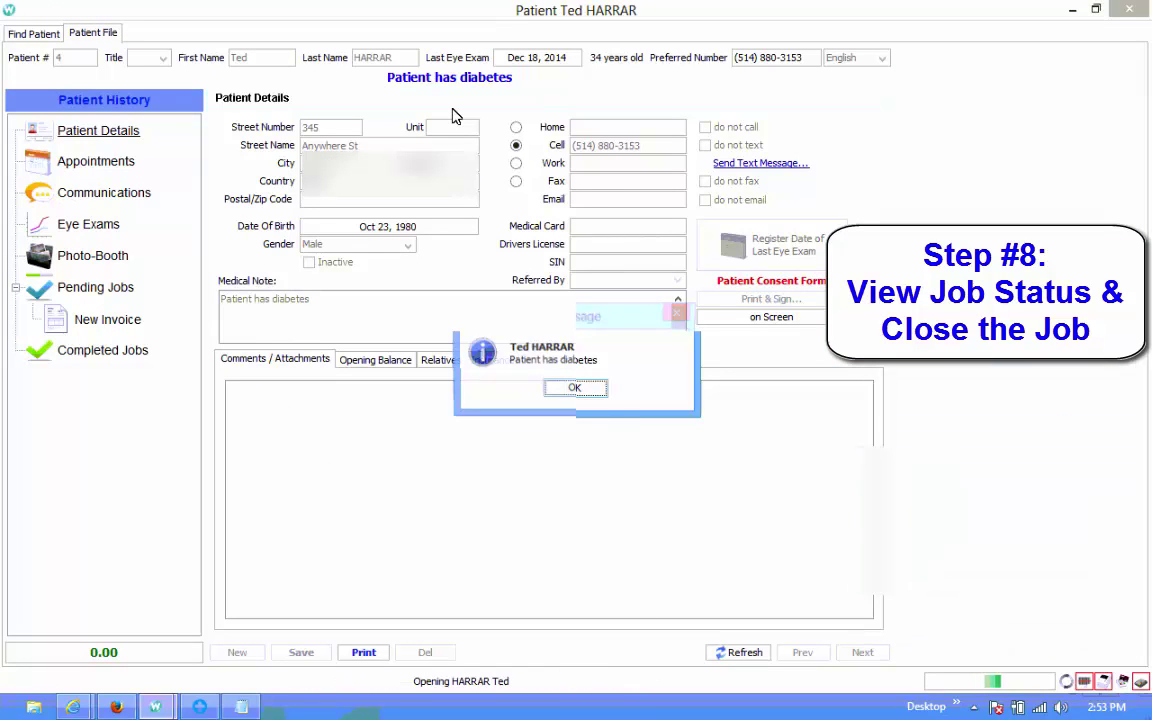
{"action": "left_click", "coordinate": [586, 388]}
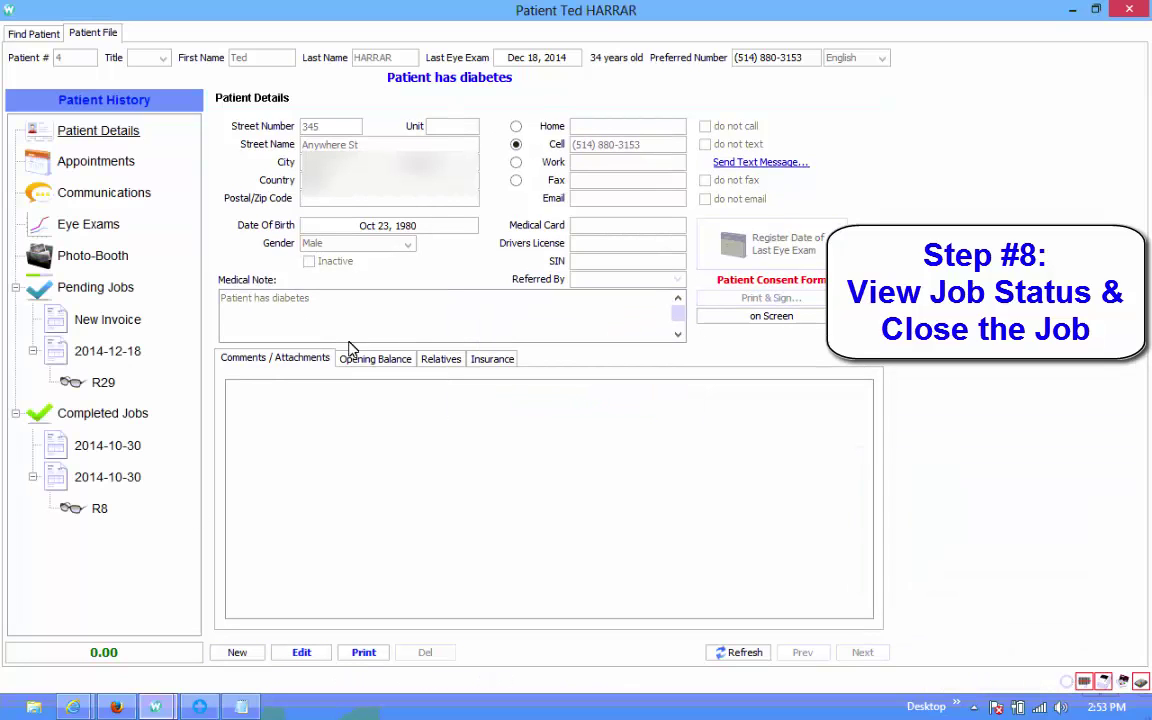
{"action": "left_click", "coordinate": [108, 356]}
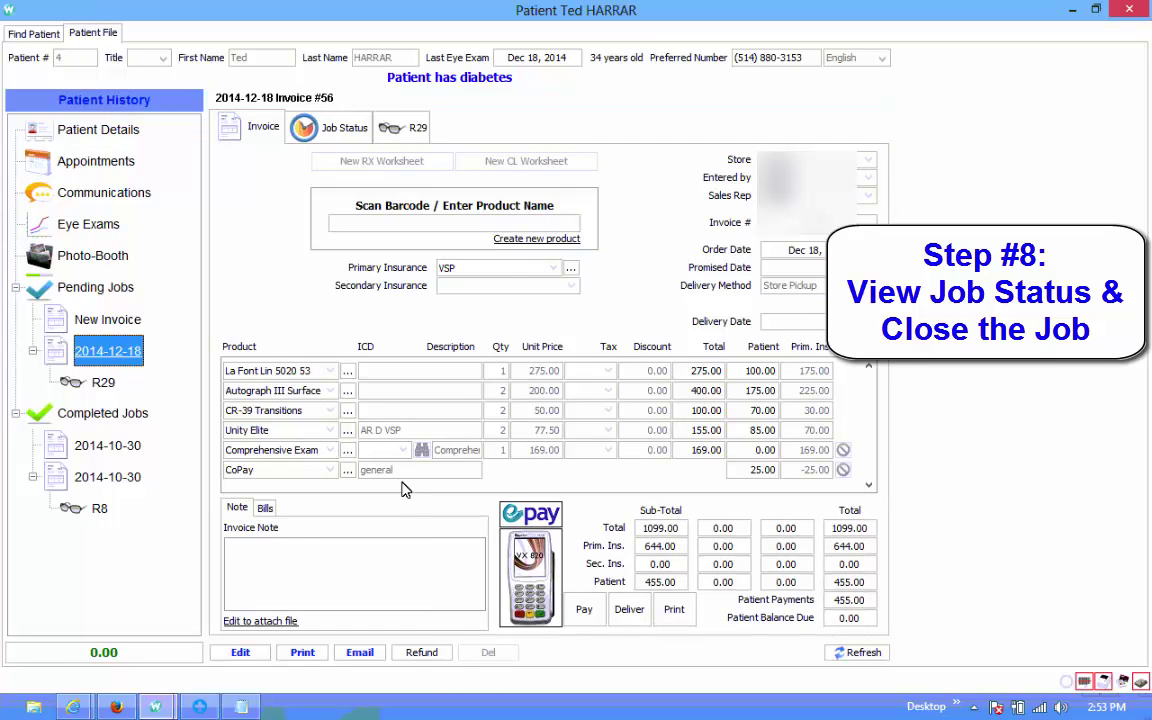
- Review the invoice's job status history, widening the date, user and status columns to read them in full
{"action": "left_click", "coordinate": [340, 128]}
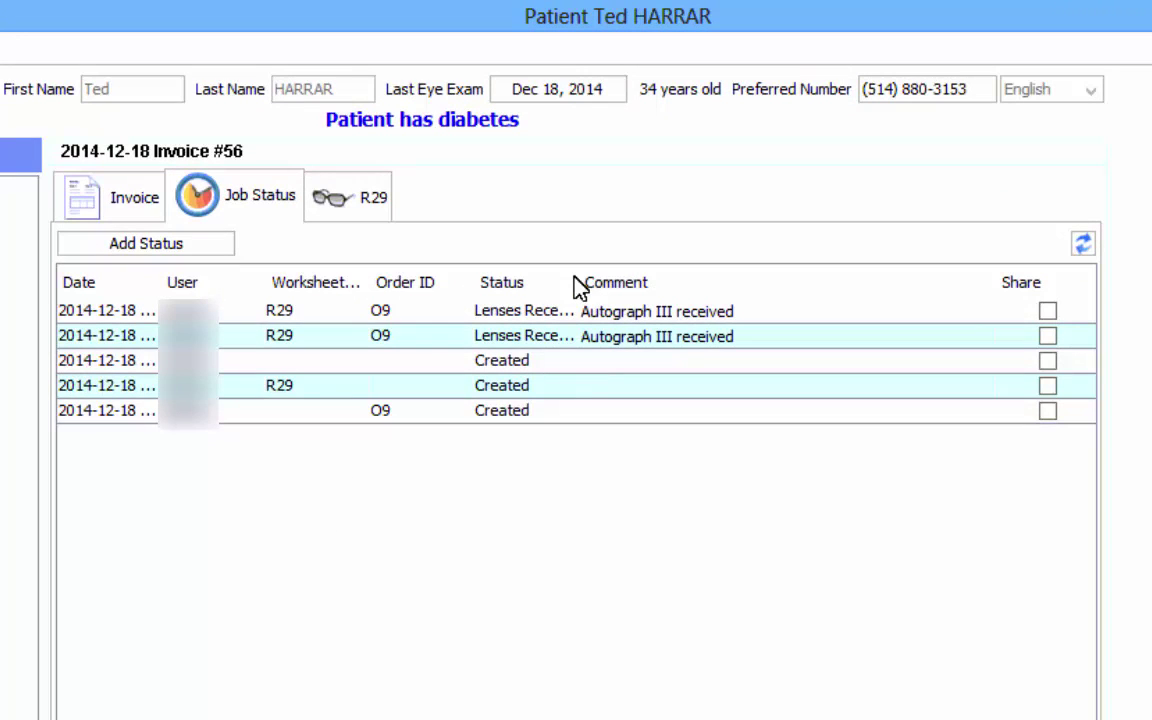
{"action": "left_click_drag", "start_coordinate": [575, 275], "coordinate": [696, 276]}
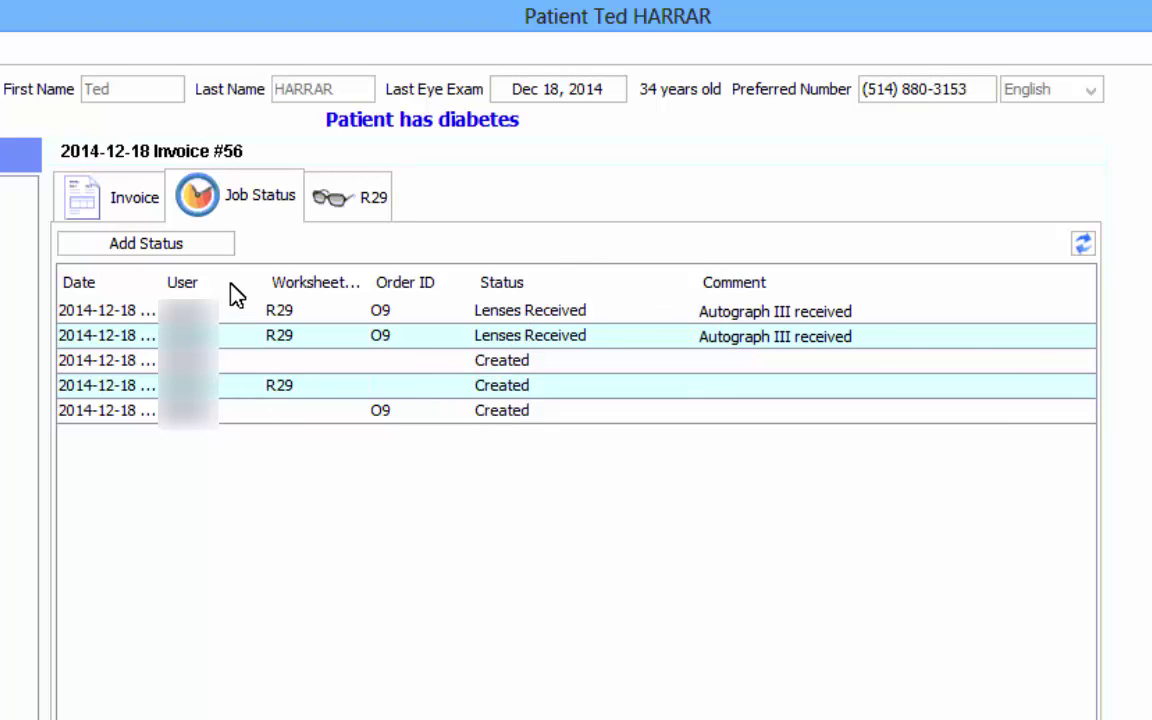
{"action": "left_click_drag", "start_coordinate": [262, 280], "coordinate": [378, 280]}
{"action": "left_click_drag", "start_coordinate": [160, 282], "coordinate": [249, 282]}
{"action": "left_click_drag", "start_coordinate": [466, 279], "coordinate": [375, 279]}
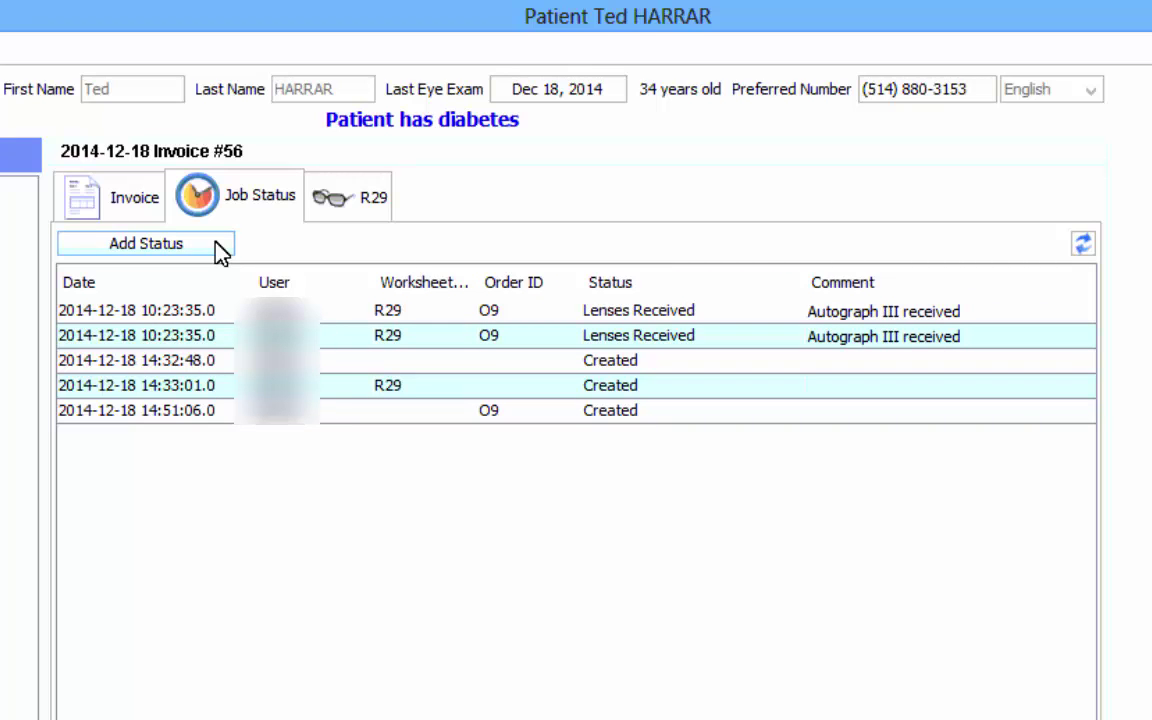
- Add a job status of type Comment with the text "hsf,jhfgjsdhflashfdka"
{"action": "left_click", "coordinate": [220, 250]}
{"action": "left_click", "coordinate": [476, 575]}
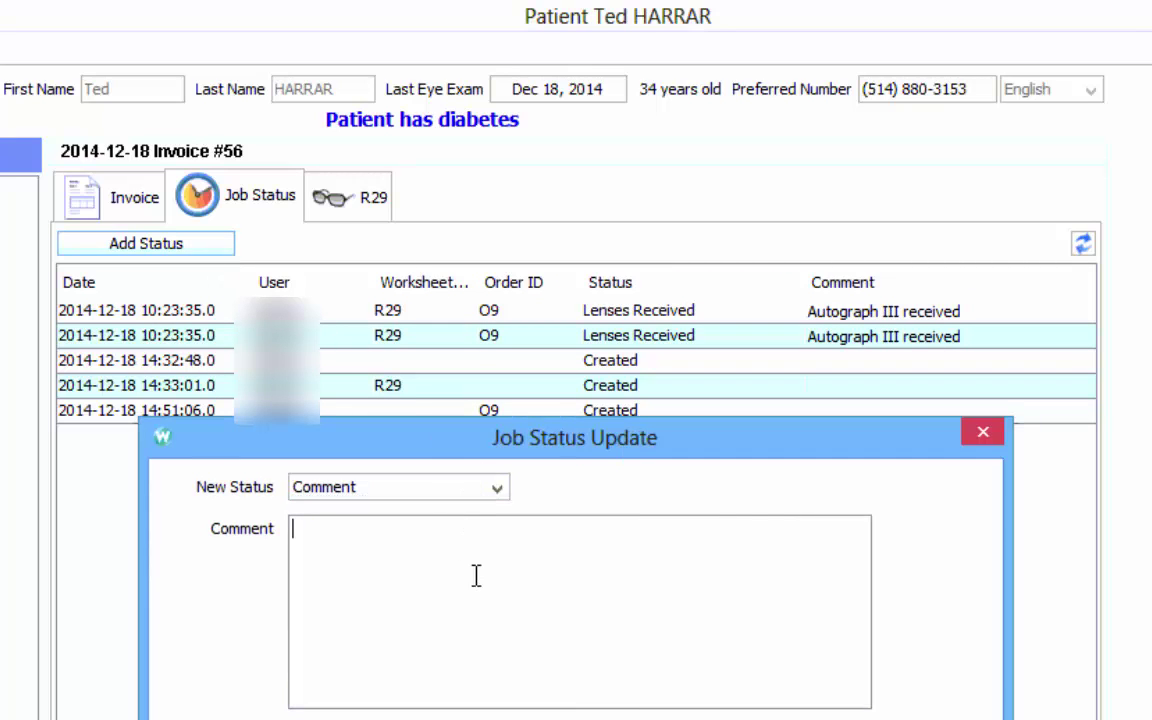
{"action": "type", "text": "hsf,jhfgjsdhflashfdka"}
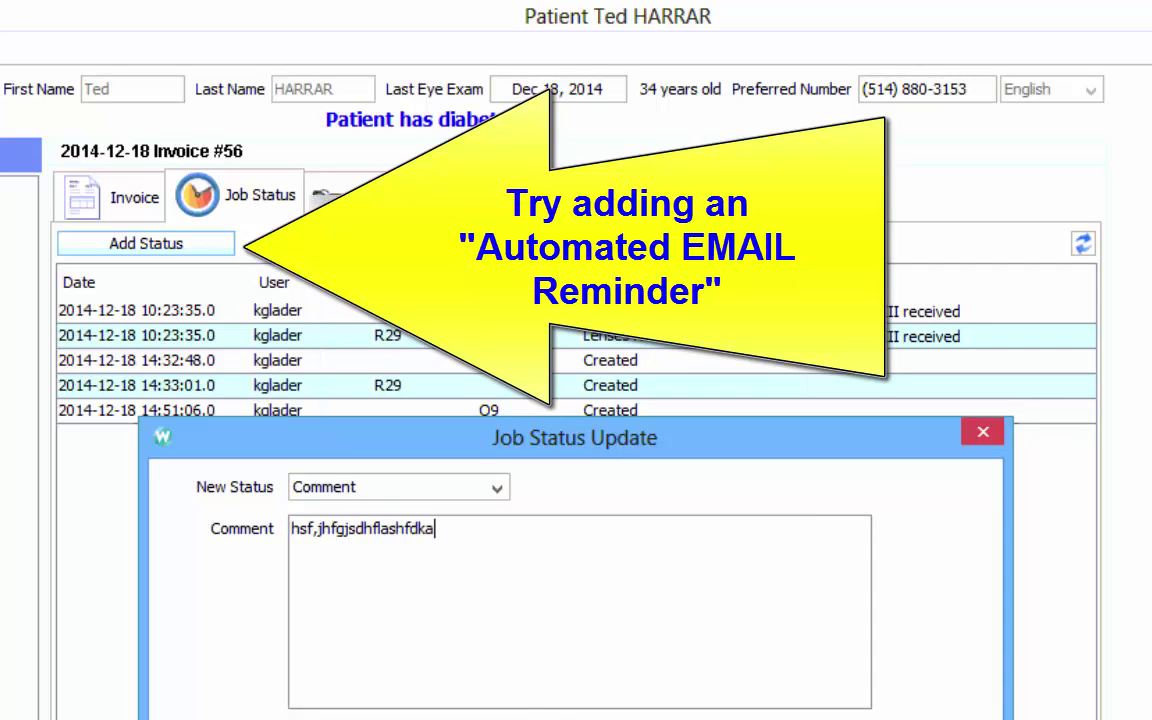
{"action": "key", "text": "shift+Tab"}
{"action": "key", "text": "Return"}
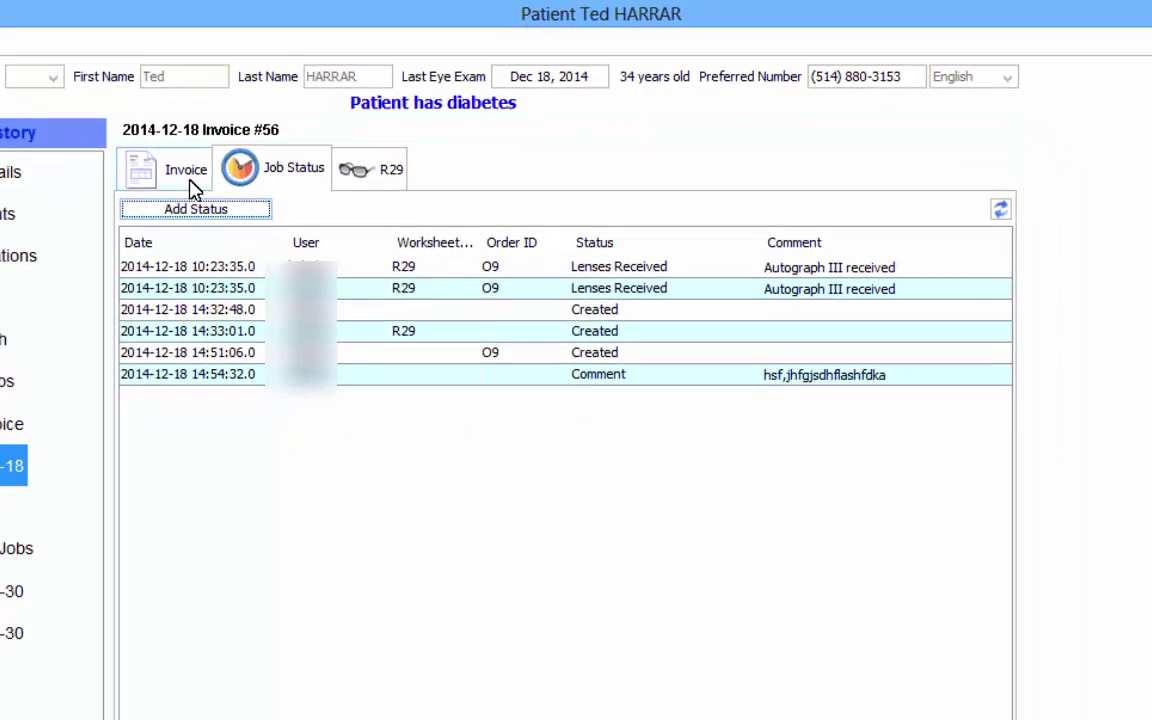
- Return to the invoice details and deliver the job
{"action": "left_click", "coordinate": [186, 172]}
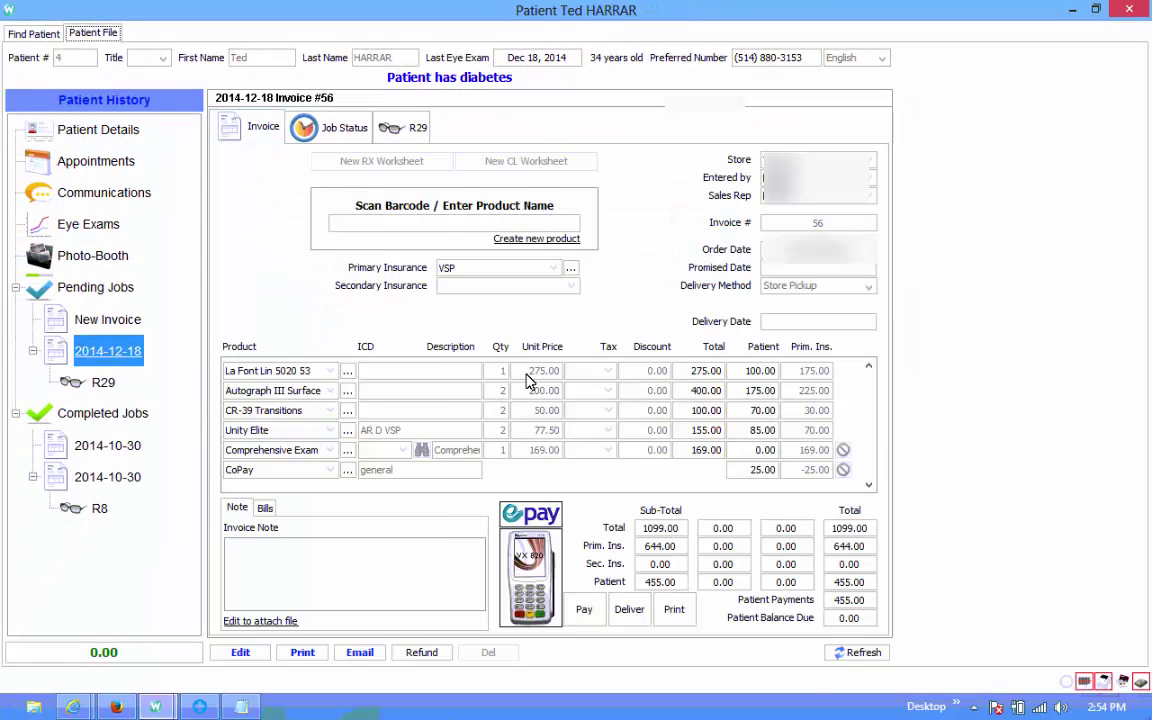
{"action": "left_click", "coordinate": [629, 609]}
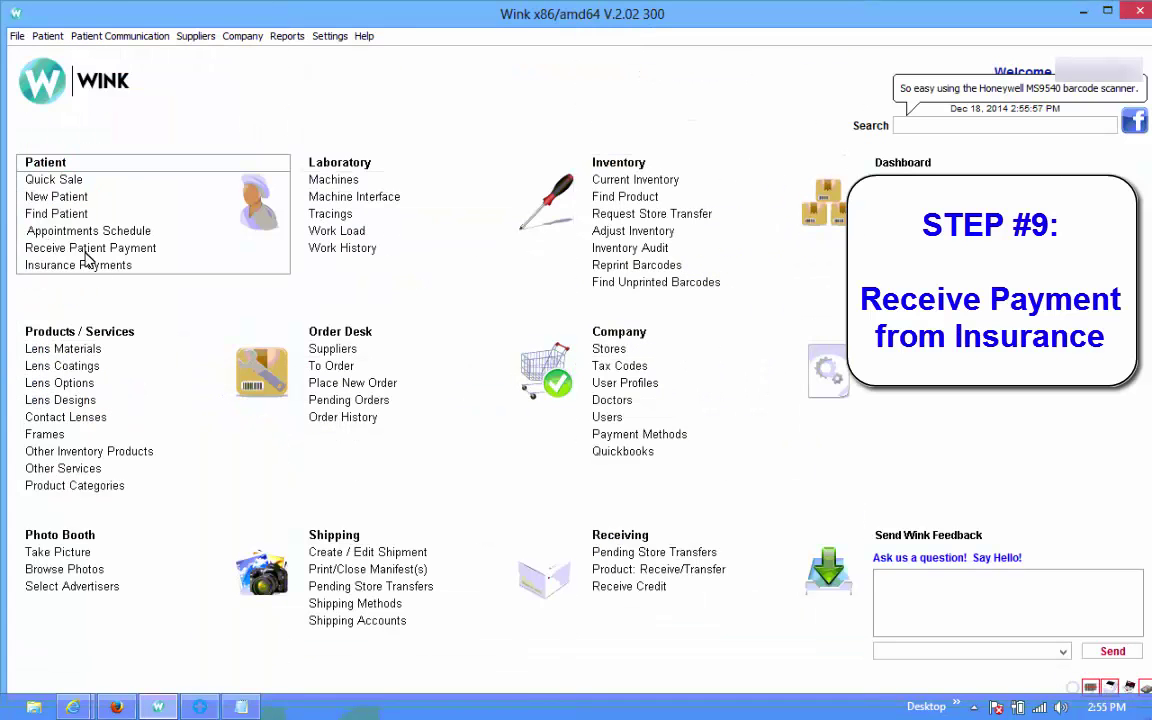
- Start a new insurance payment from VSP with the check number as reference, and list the unpaid claims
{"action": "left_click", "coordinate": [70, 266]}
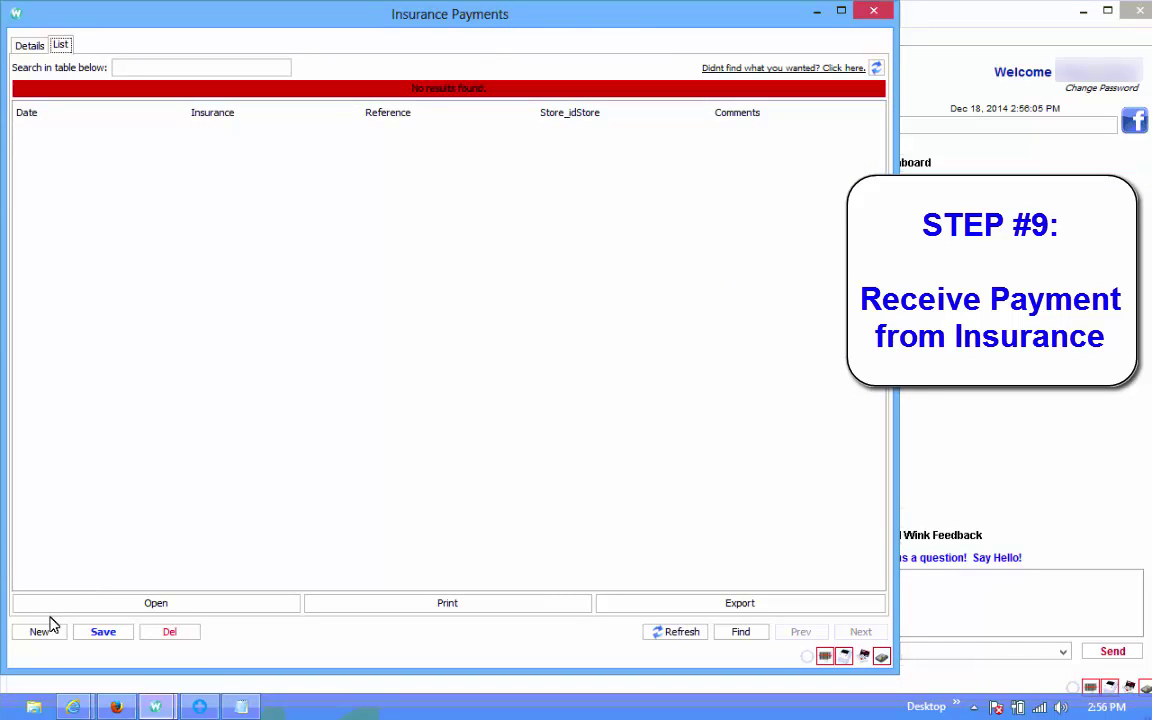
{"action": "left_click", "coordinate": [35, 55]}
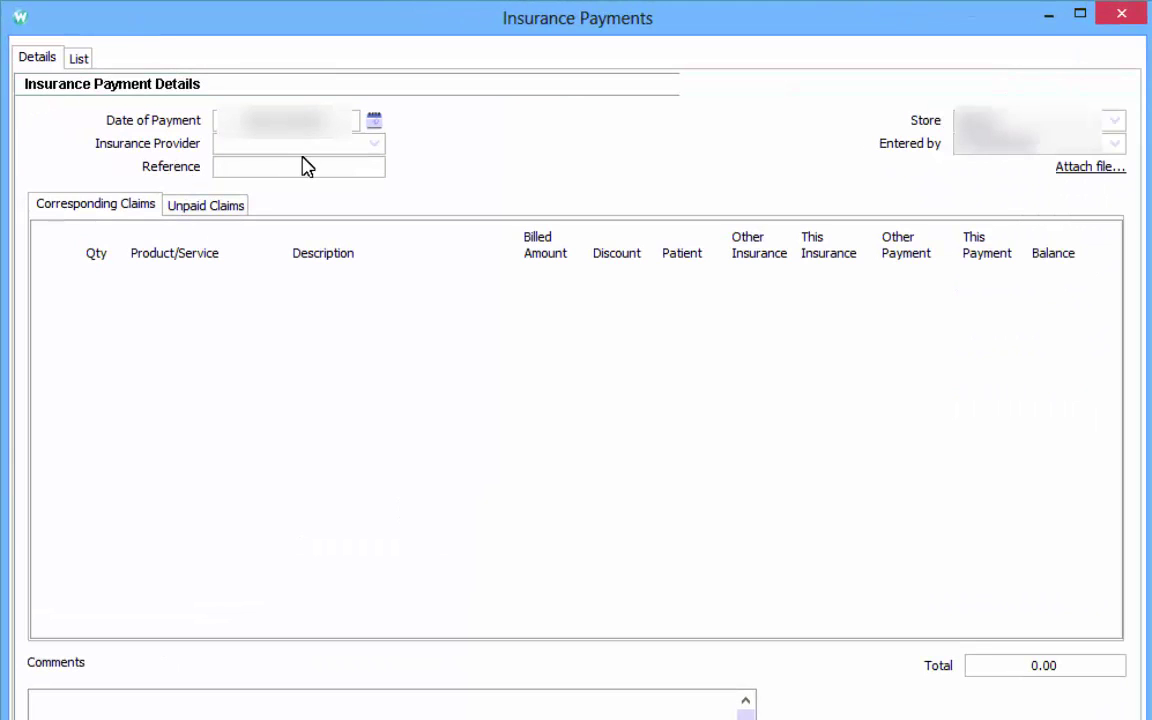
{"action": "left_click", "coordinate": [318, 150]}
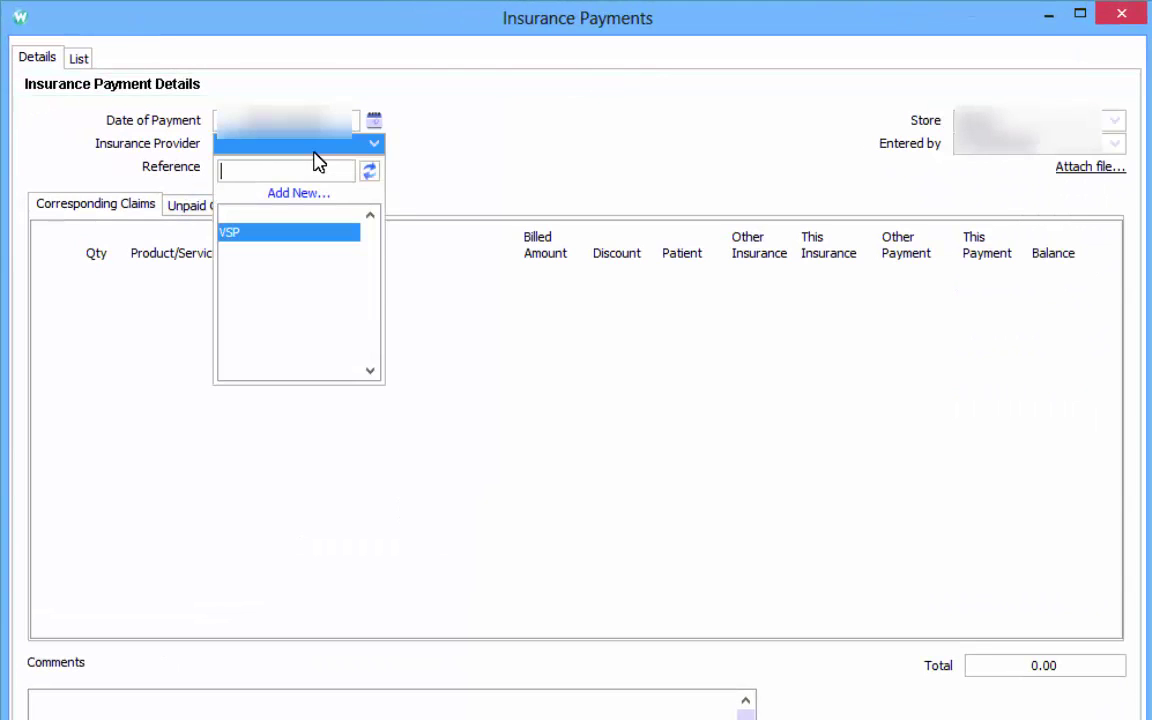
{"action": "left_click", "coordinate": [245, 240]}
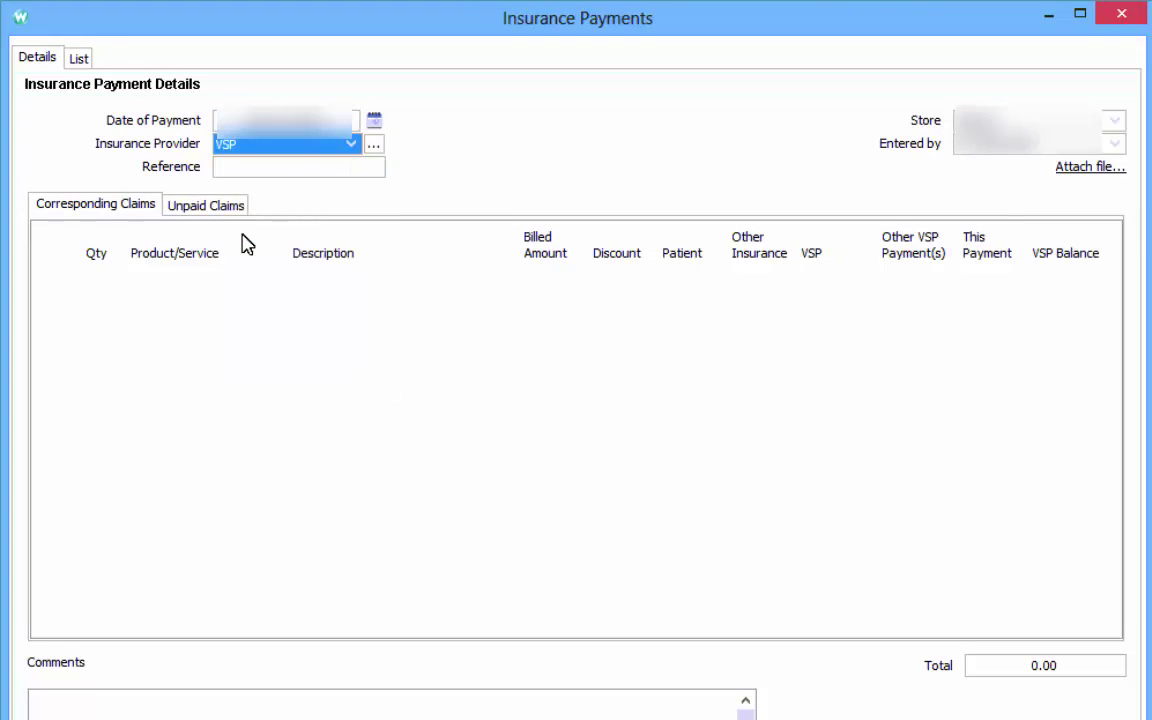
{"action": "left_click", "coordinate": [313, 168]}
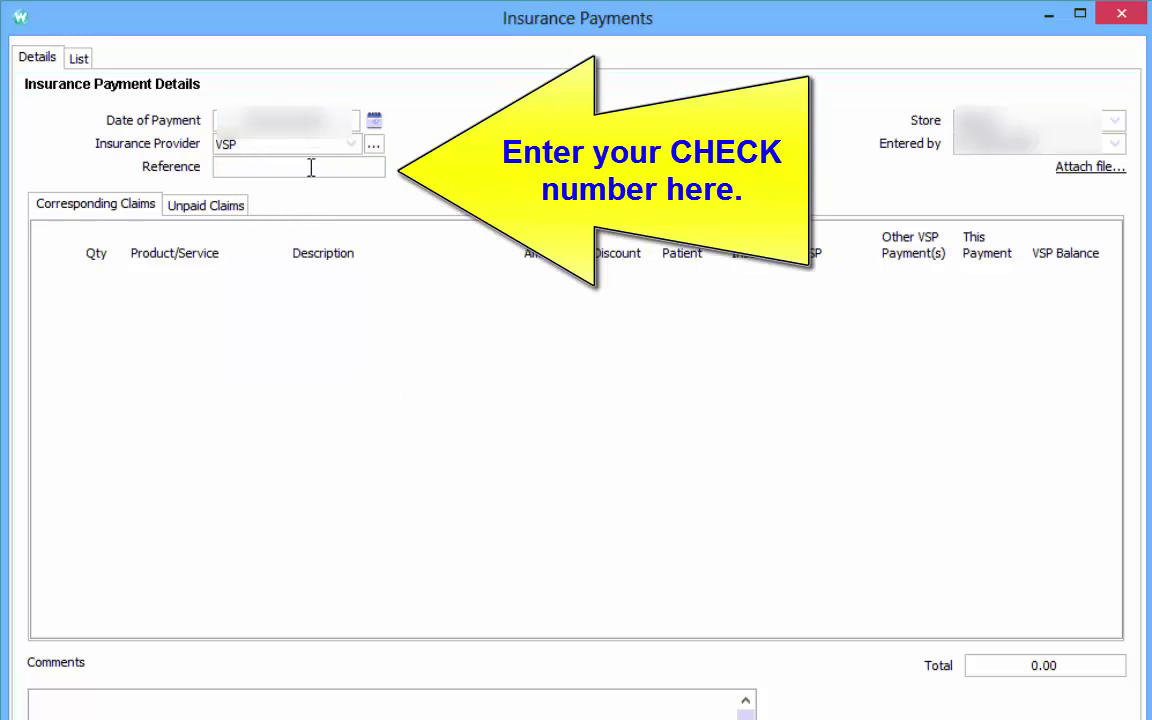
{"action": "type", "text": "chk 666666"}
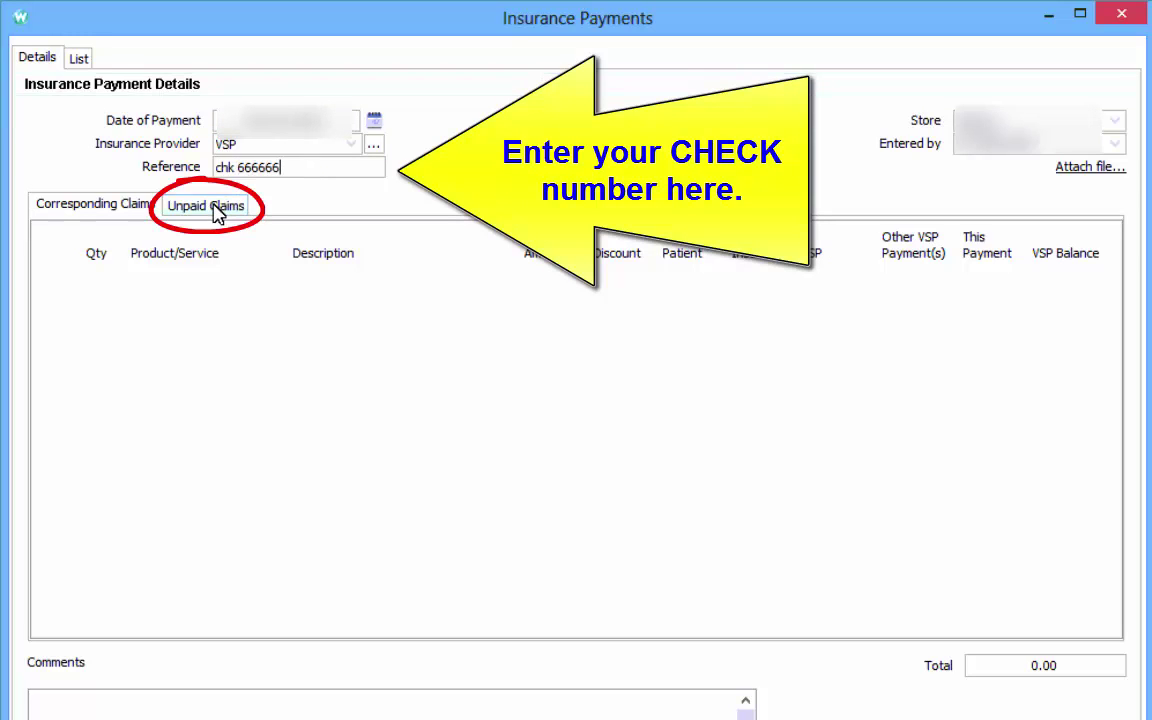
{"action": "left_click", "coordinate": [218, 207]}
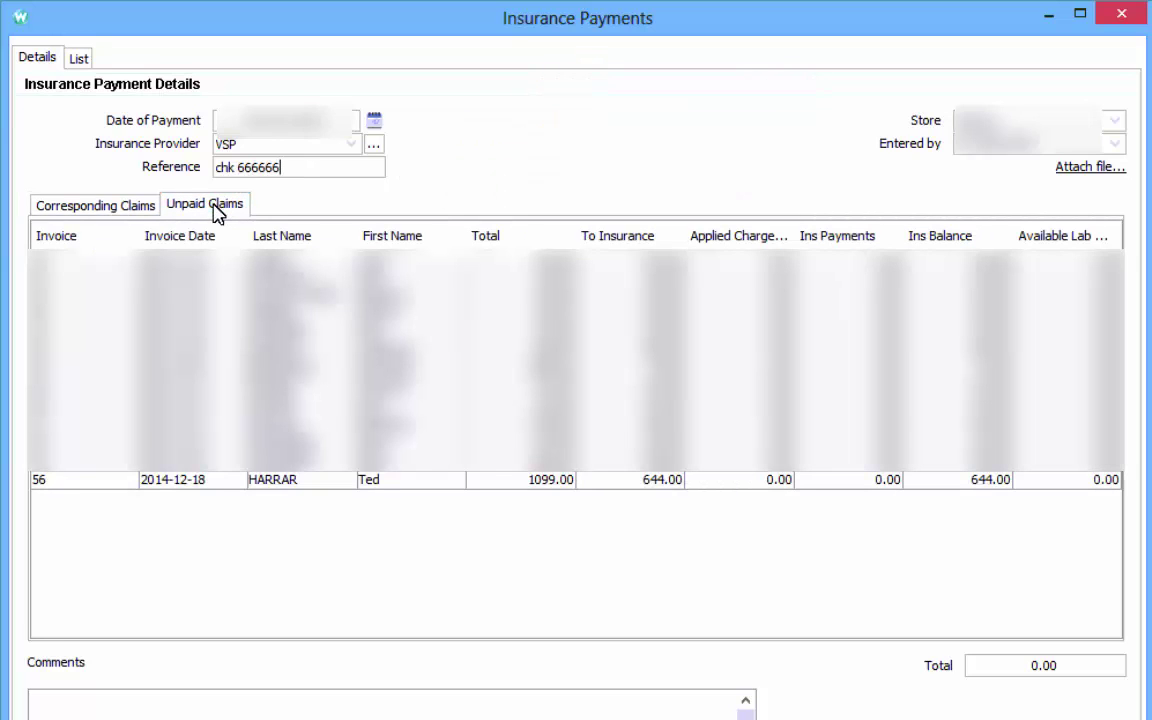
- Add the patient's unpaid claim dated 2014-12-18, with the 644.00 insurance balance, to the insurance payment
{"action": "left_click", "coordinate": [438, 484]}
{"action": "right_click", "coordinate": [420, 477]}
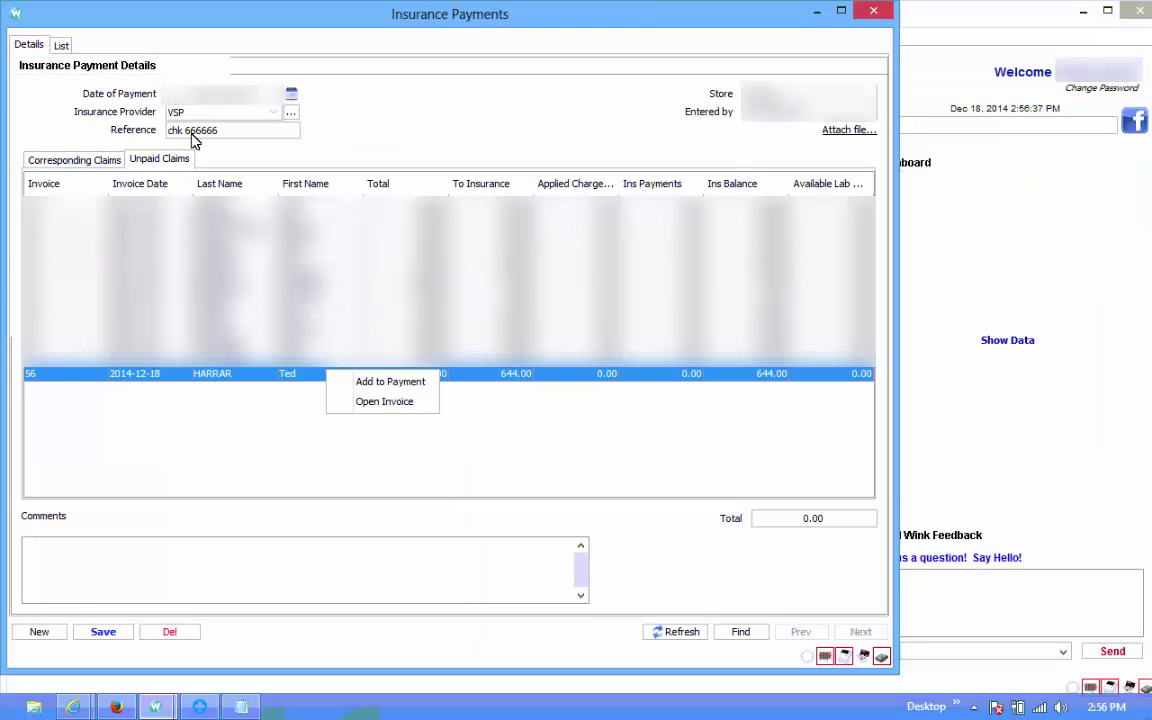
{"action": "left_click", "coordinate": [390, 382]}
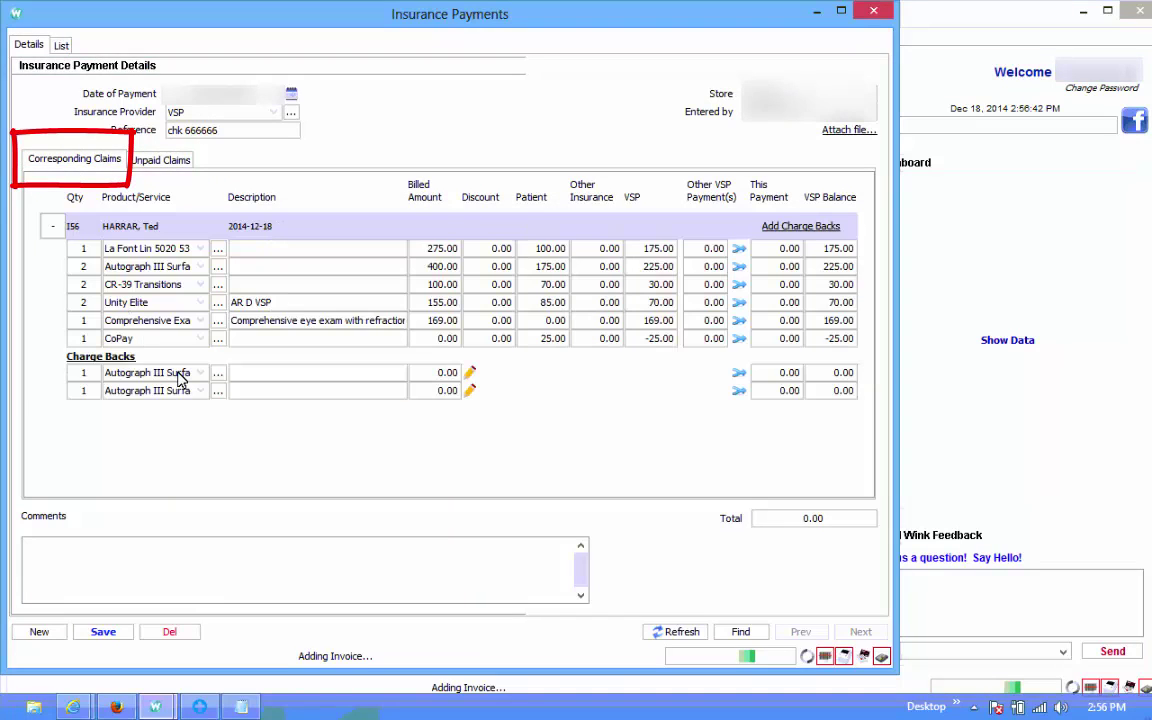
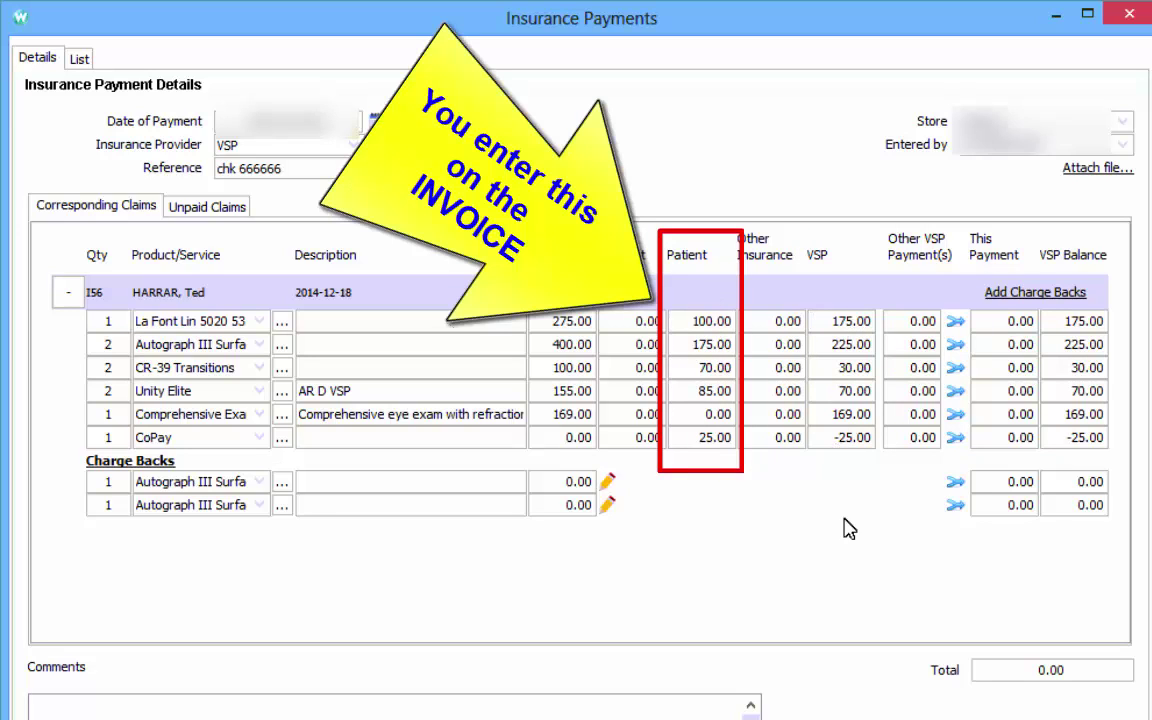
- Set the VSP amount for the La Font Lin 5020 frame to 100 and apply it in full to this payment
{"action": "left_click", "coordinate": [839, 321]}
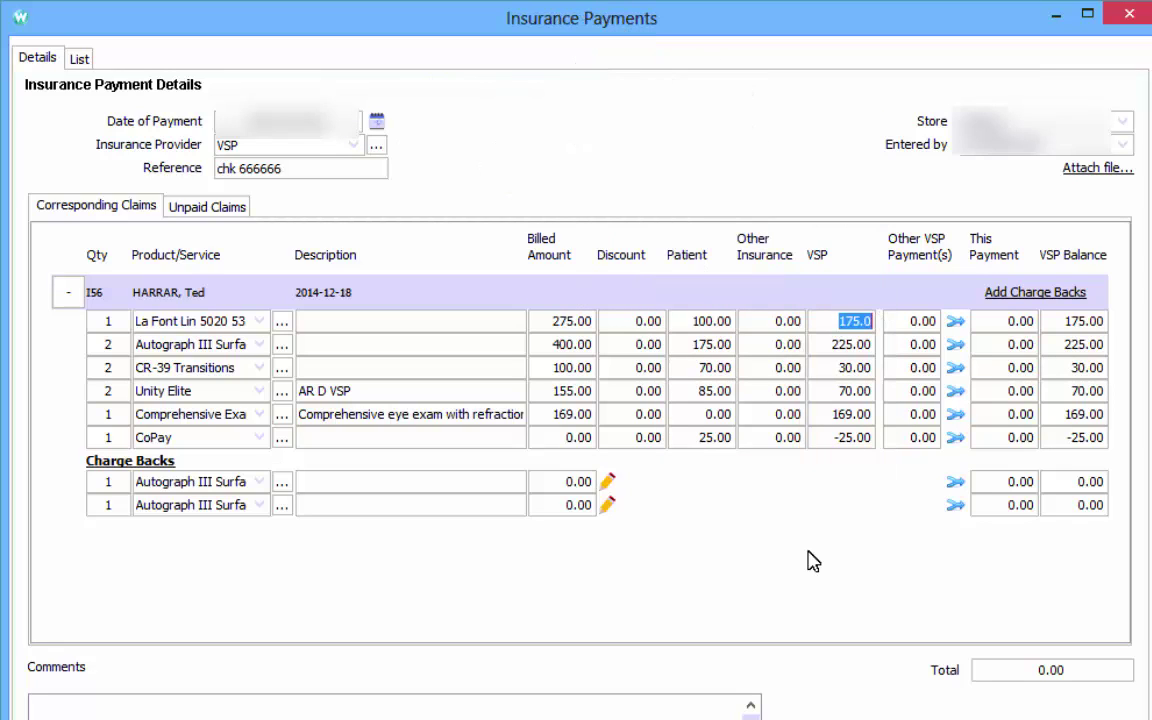
{"action": "type", "text": "100"}
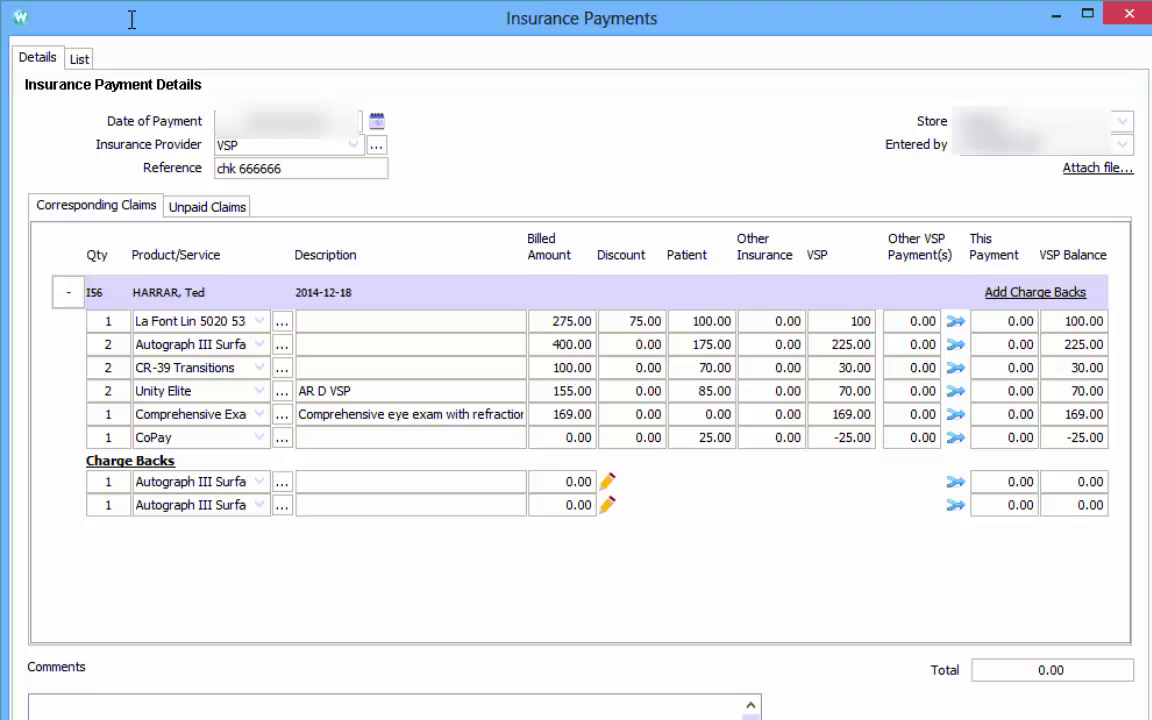
{"action": "key", "text": "Return"}
{"action": "left_click", "coordinate": [956, 327]}
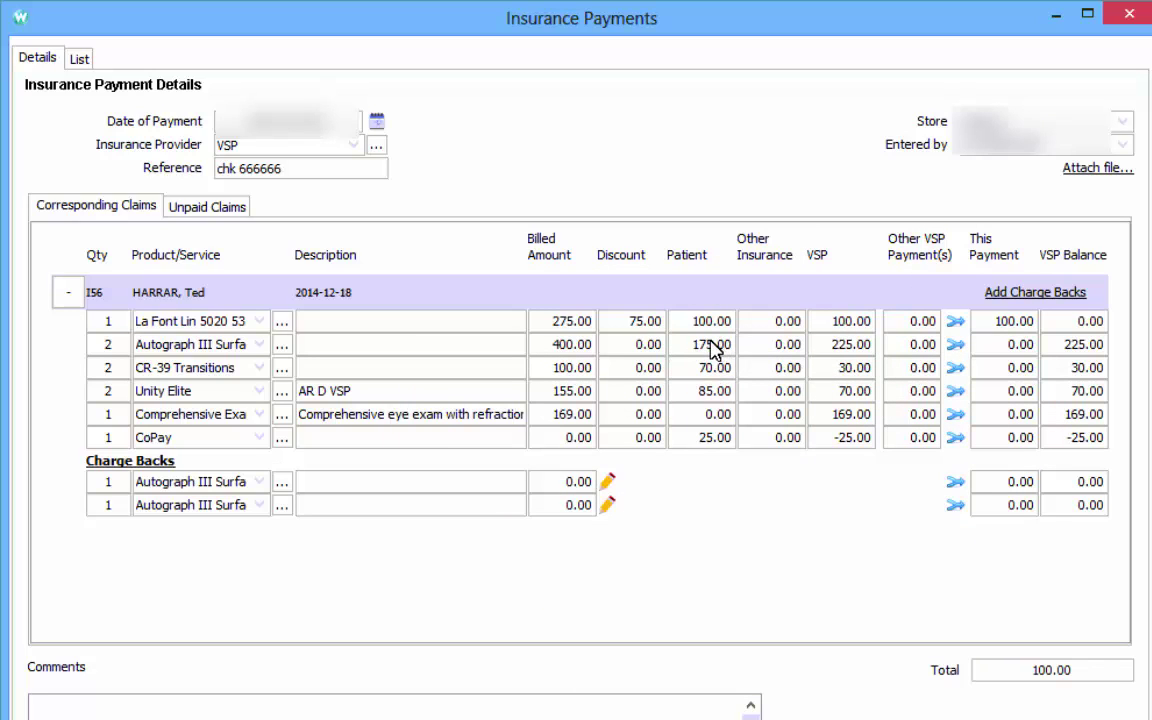
- Set the VSP amount for the Autograph III lenses to 150 and apply it in full to this payment
{"action": "left_click", "coordinate": [842, 346]}
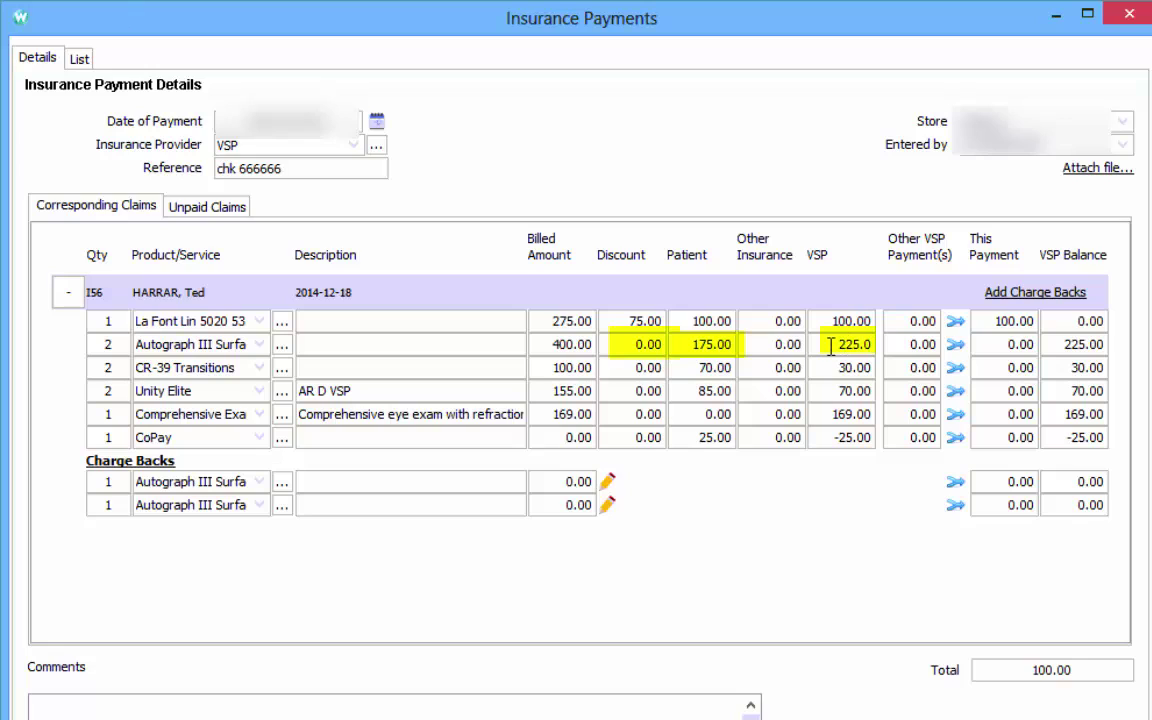
{"action": "left_click_drag", "start_coordinate": [830, 346], "coordinate": [892, 340]}
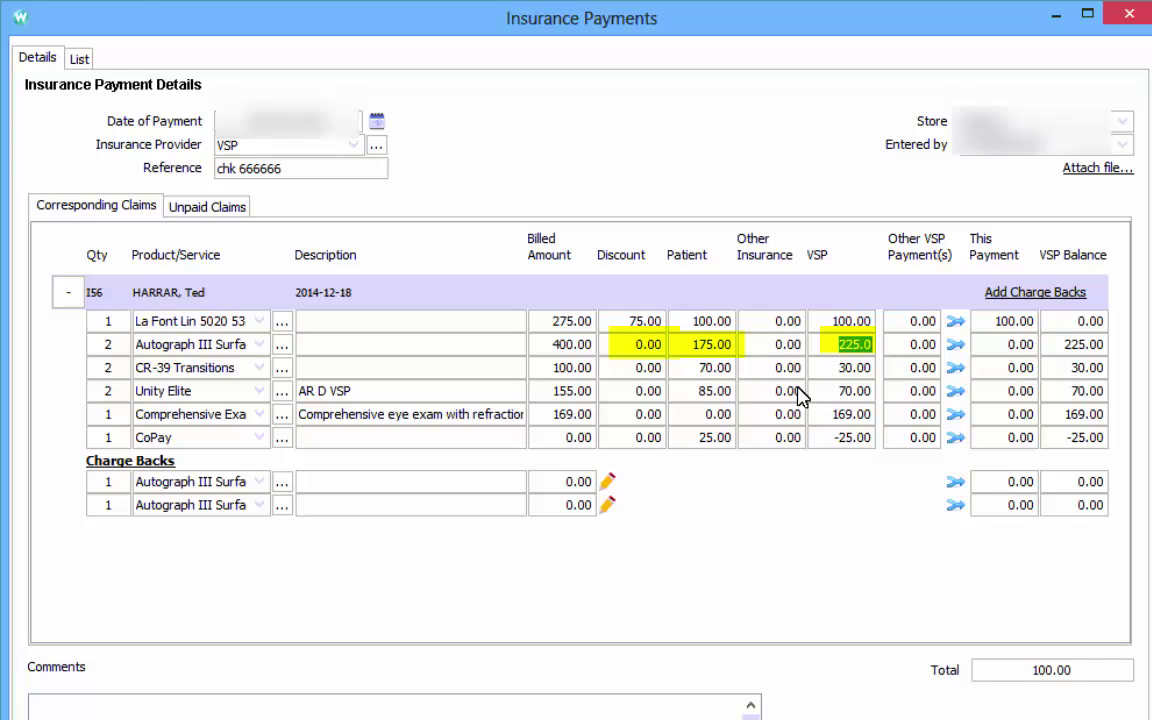
{"action": "type", "text": "150"}
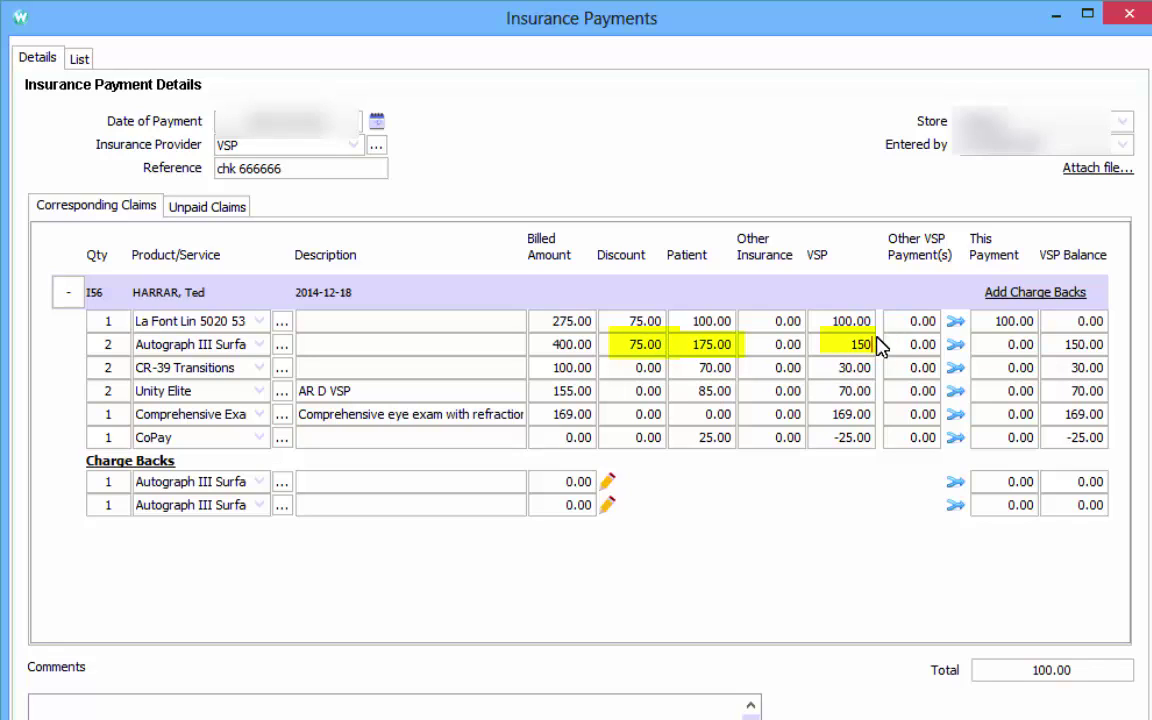
{"action": "left_click", "coordinate": [856, 367]}
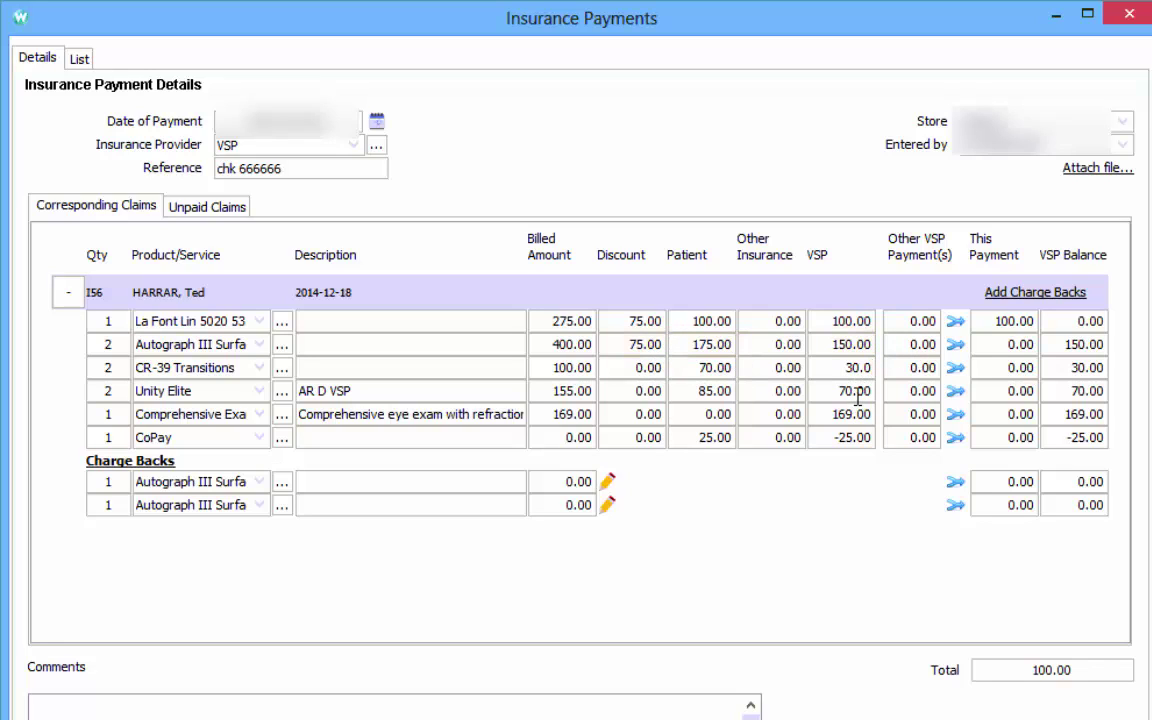
{"action": "left_click", "coordinate": [854, 396]}
{"action": "left_click", "coordinate": [956, 346]}
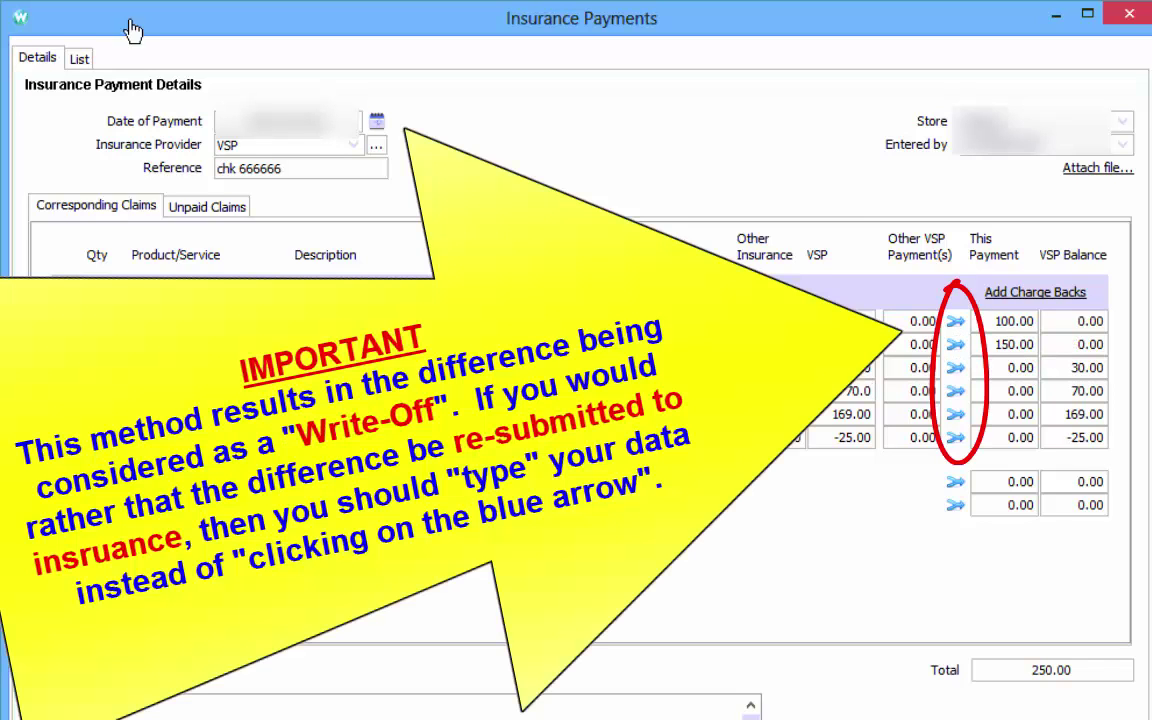
- Apply the full VSP amounts for CR-39 Transitions, Unity Elite, the comprehensive exam and the CoPay to this payment
{"action": "left_click", "coordinate": [956, 368]}
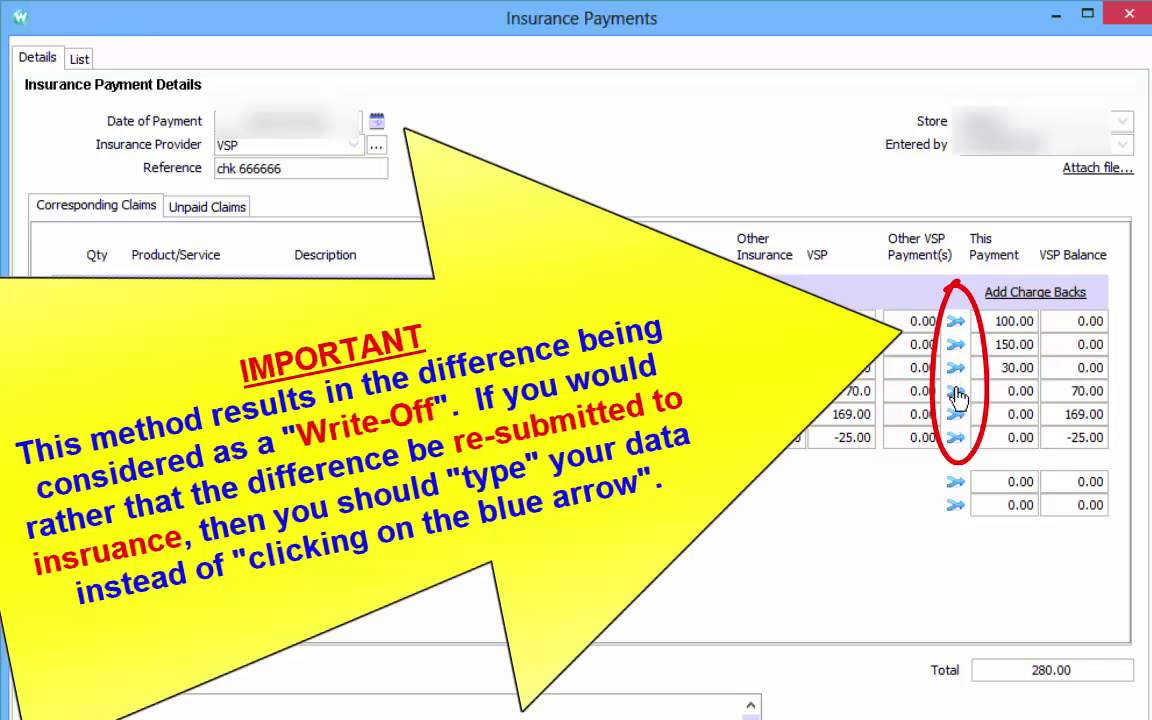
{"action": "left_click", "coordinate": [956, 391]}
{"action": "left_click", "coordinate": [956, 418]}
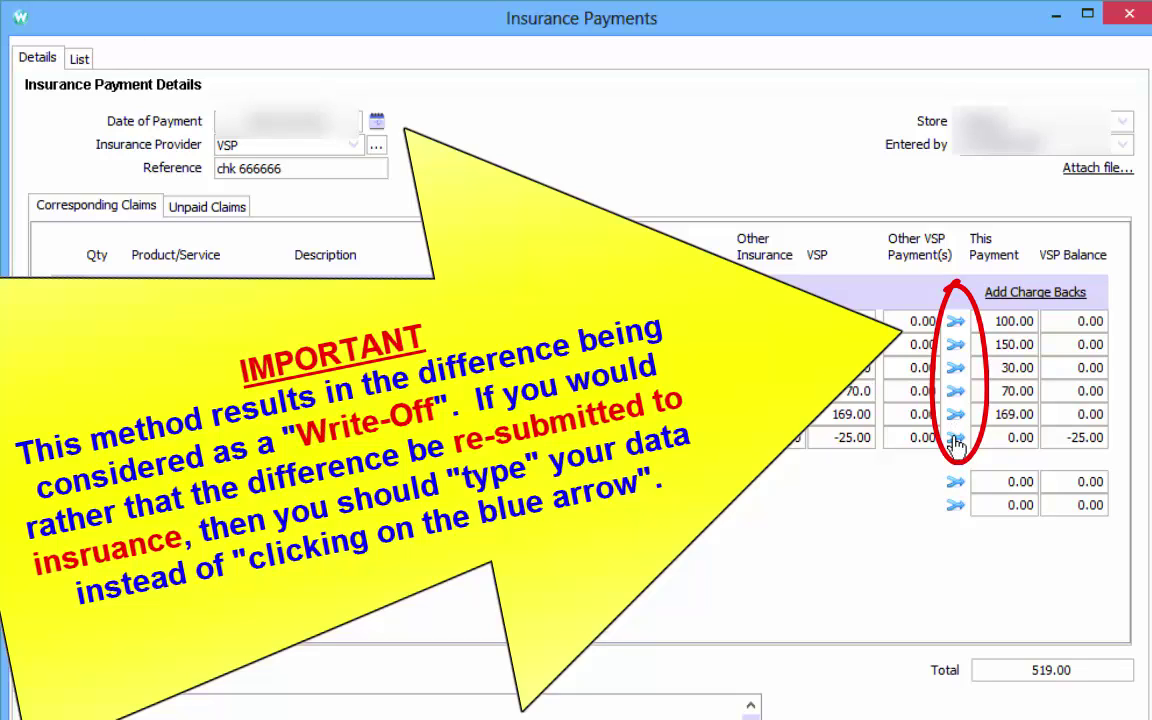
{"action": "left_click", "coordinate": [956, 440]}
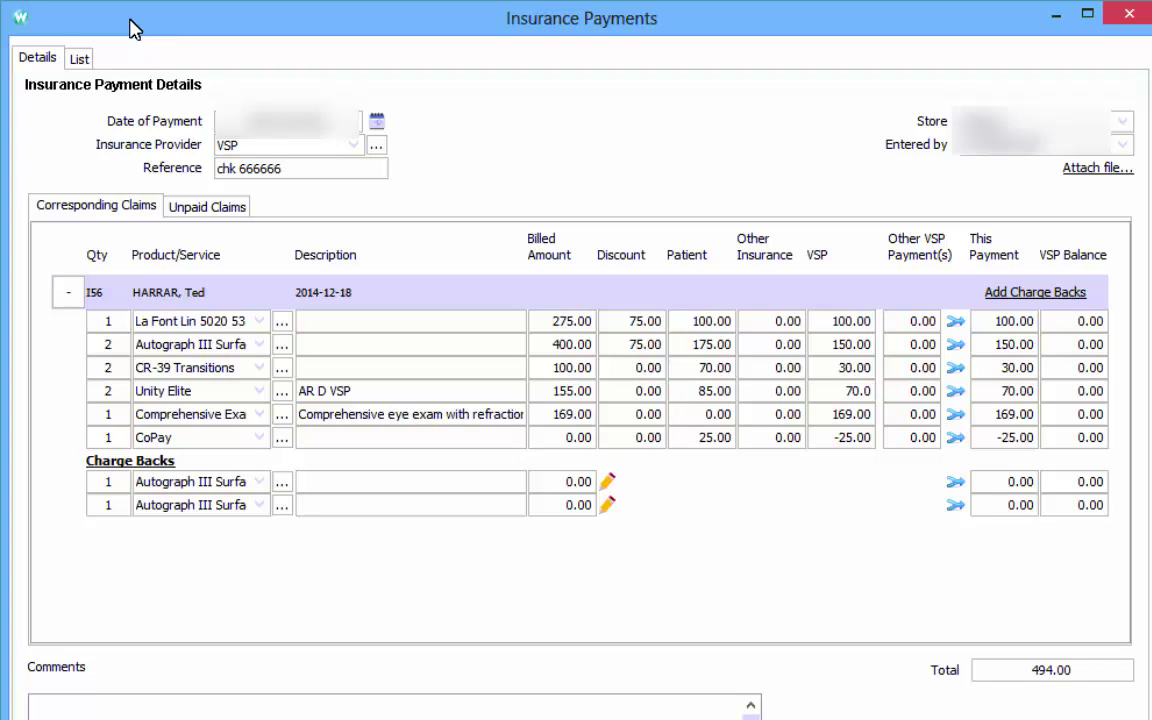
- Set the first Autograph III charge back to 47.50 and save it
{"action": "left_click", "coordinate": [608, 487]}
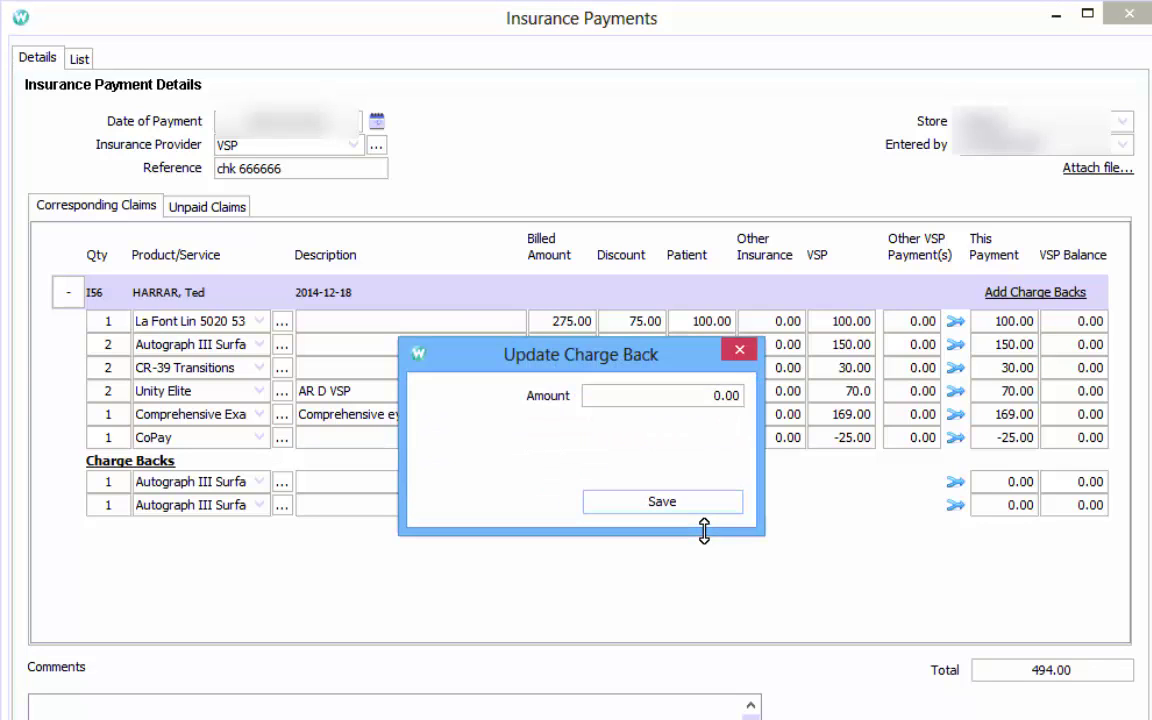
{"action": "double_click", "coordinate": [702, 398]}
{"action": "type", "text": "47.50"}
{"action": "left_click", "coordinate": [662, 503]}
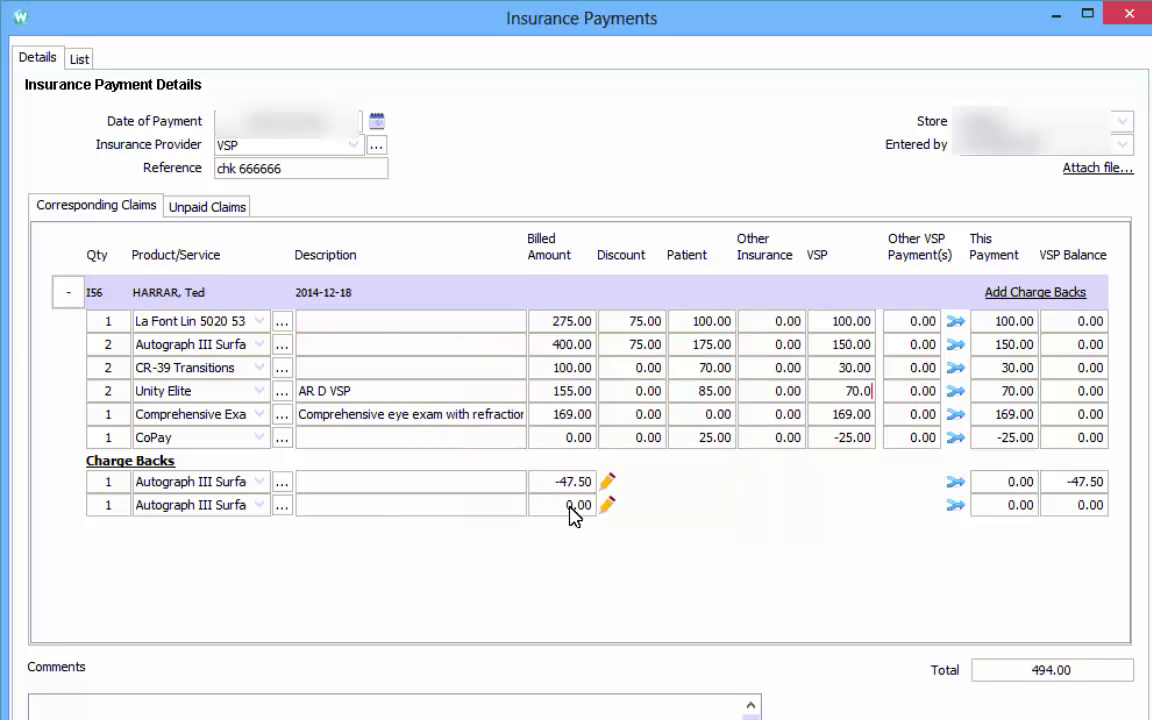
- Set the second Autograph III charge back to 47.50 and apply both charge backs to this payment
{"action": "left_click", "coordinate": [607, 506]}
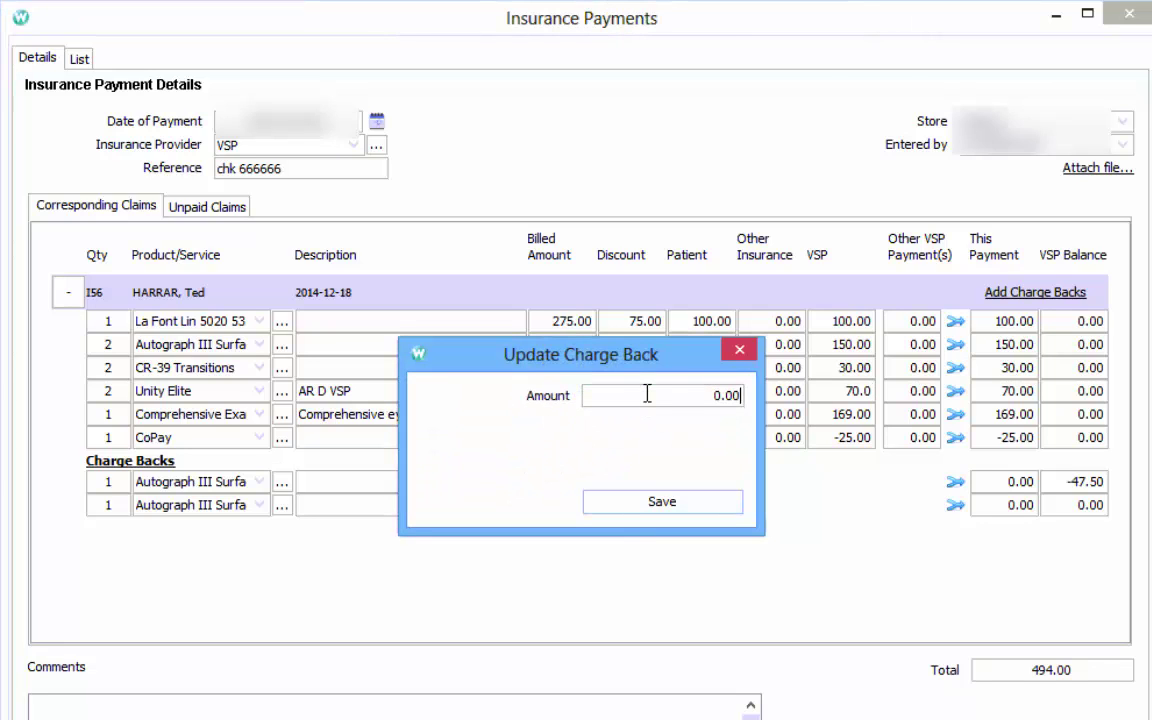
{"action": "left_click", "coordinate": [684, 397]}
{"action": "type", "text": "47.5"}
{"action": "left_click", "coordinate": [663, 503]}
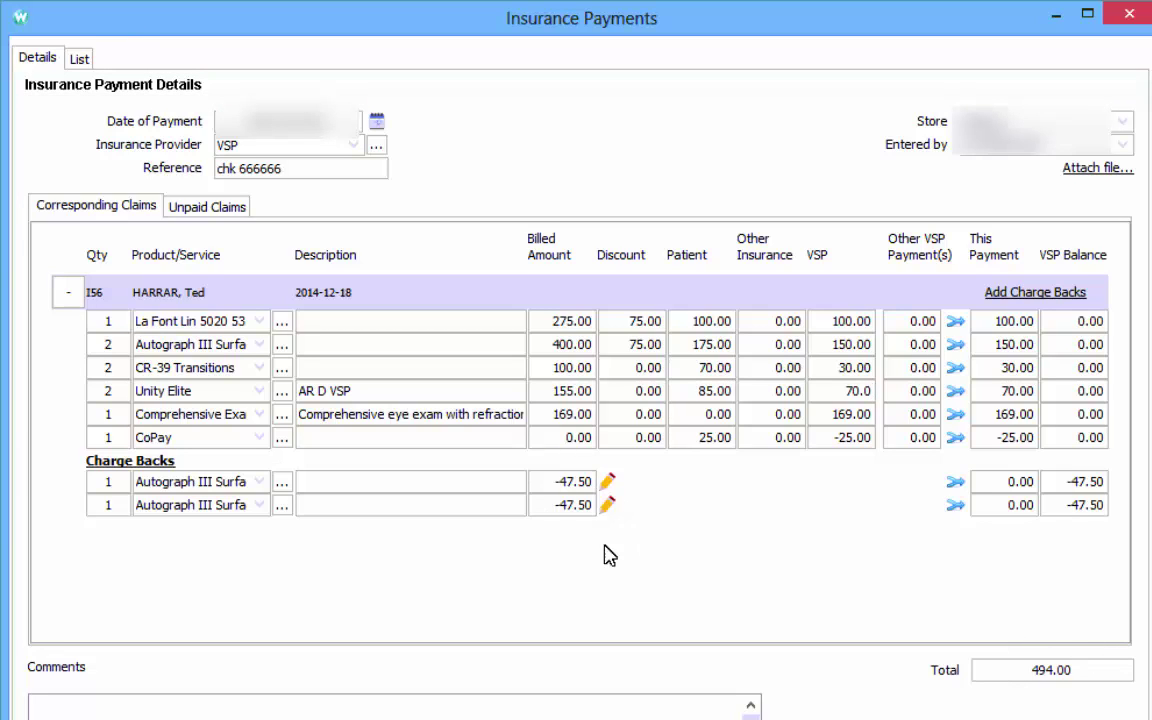
{"action": "left_click", "coordinate": [955, 484]}
{"action": "left_click", "coordinate": [954, 508]}
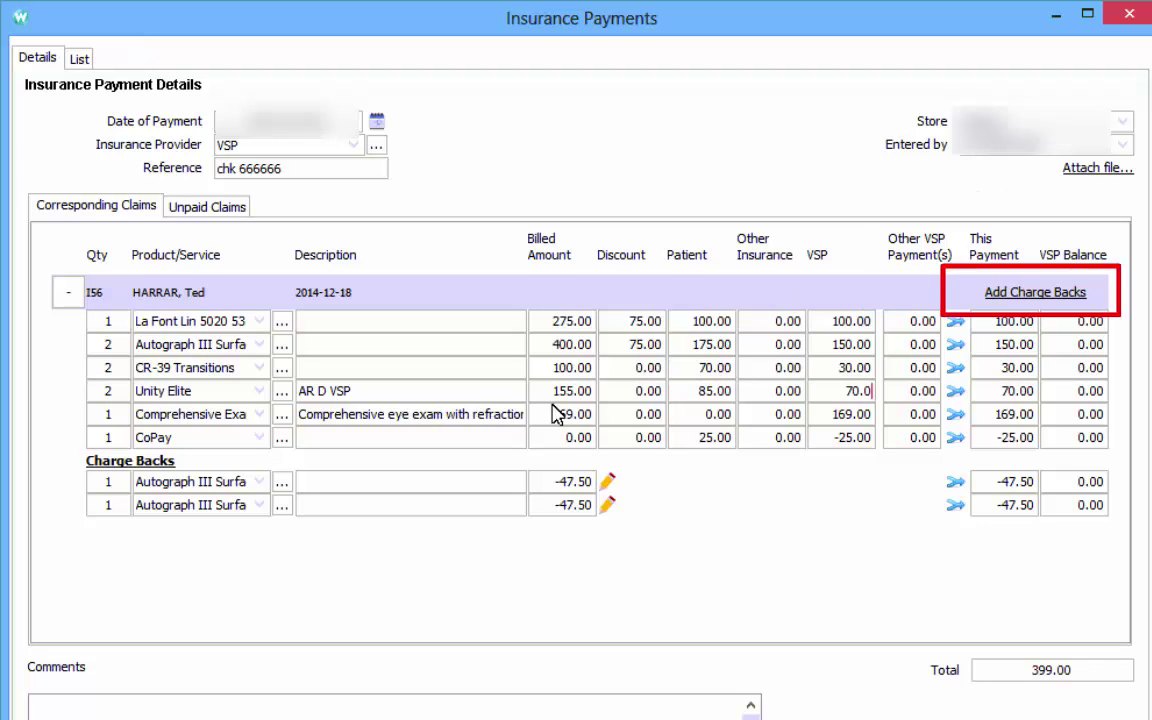
- View the form for adding another charge back, dismiss it without an entry, and save the insurance payment
{"action": "left_click", "coordinate": [1040, 293]}
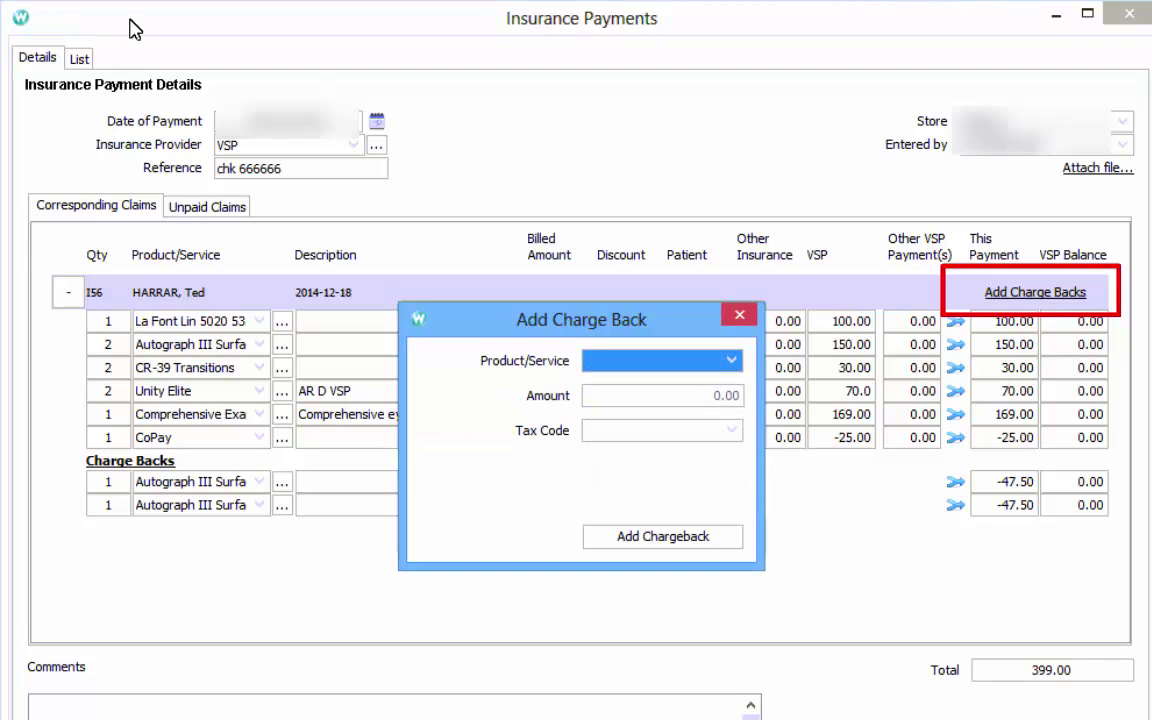
{"action": "key", "text": "Escape"}
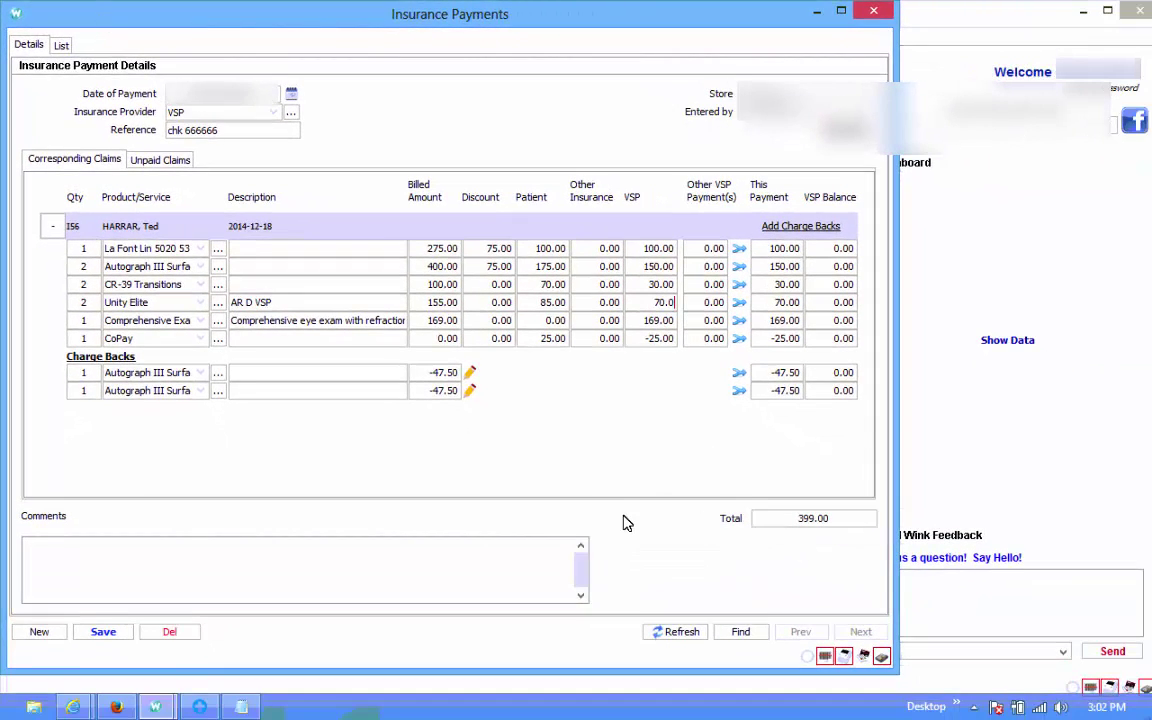
{"action": "left_click", "coordinate": [103, 640]}
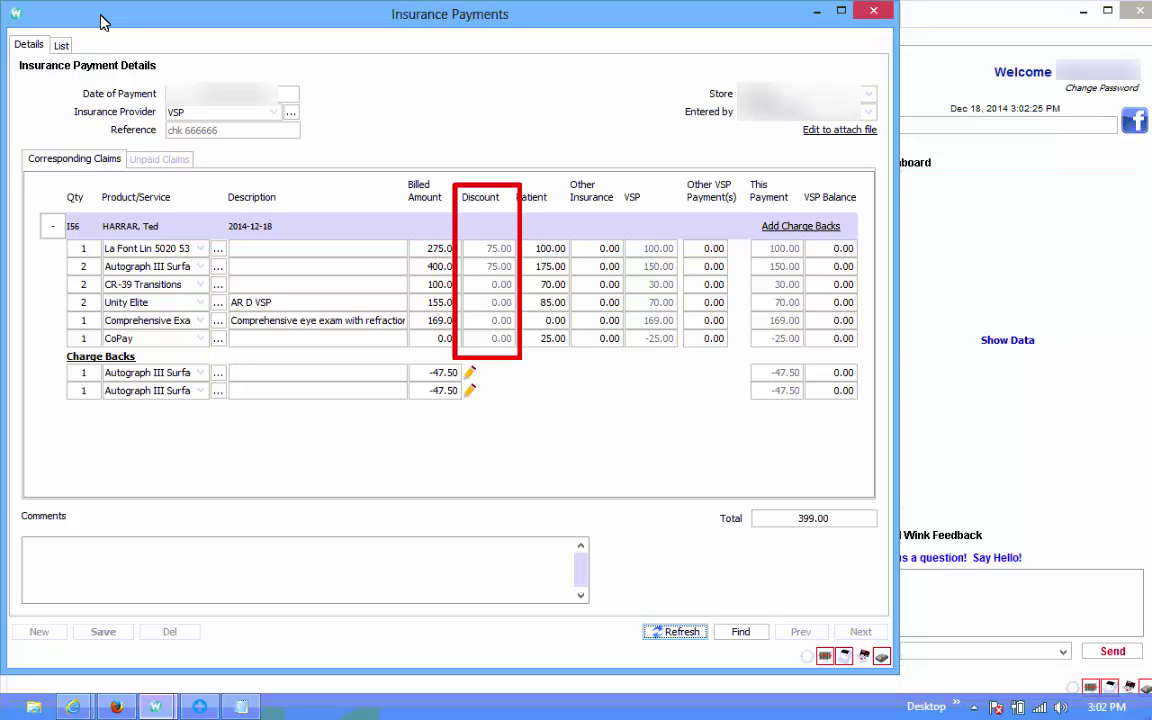
{"action": "left_click", "coordinate": [513, 248]}
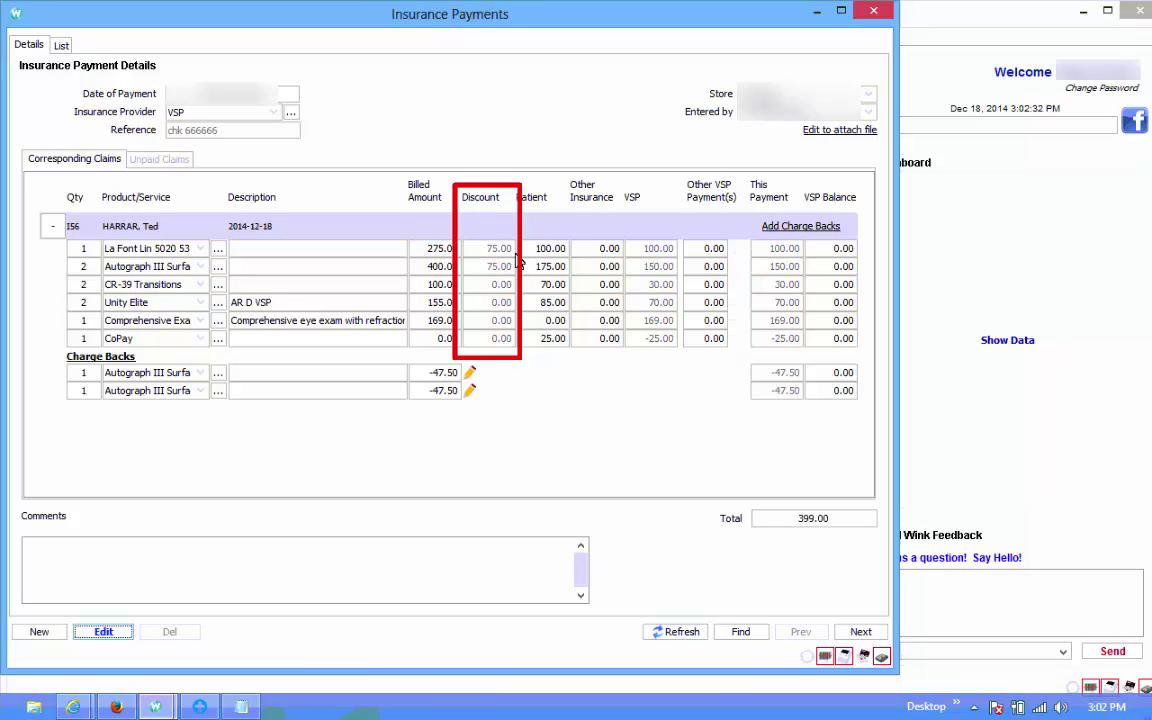
- Leave the insurance payments, find the patient by first name, and open their completed job dated 2014-12-18
{"action": "left_click", "coordinate": [875, 15]}
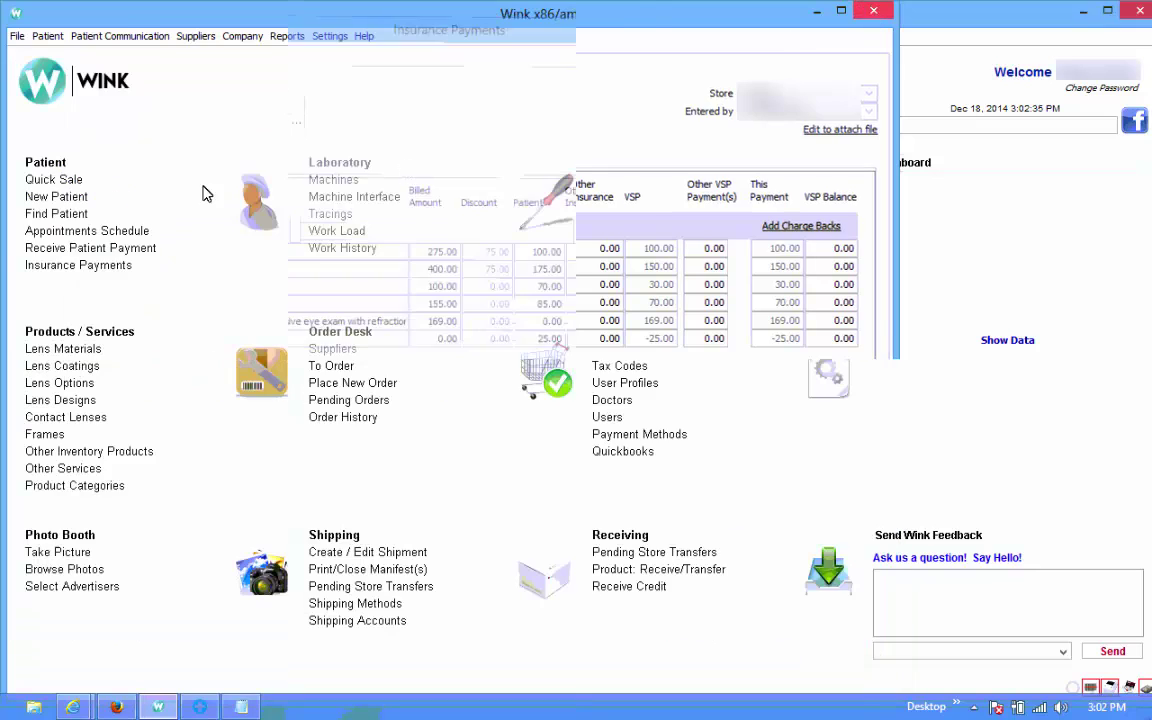
{"action": "left_click", "coordinate": [58, 214]}
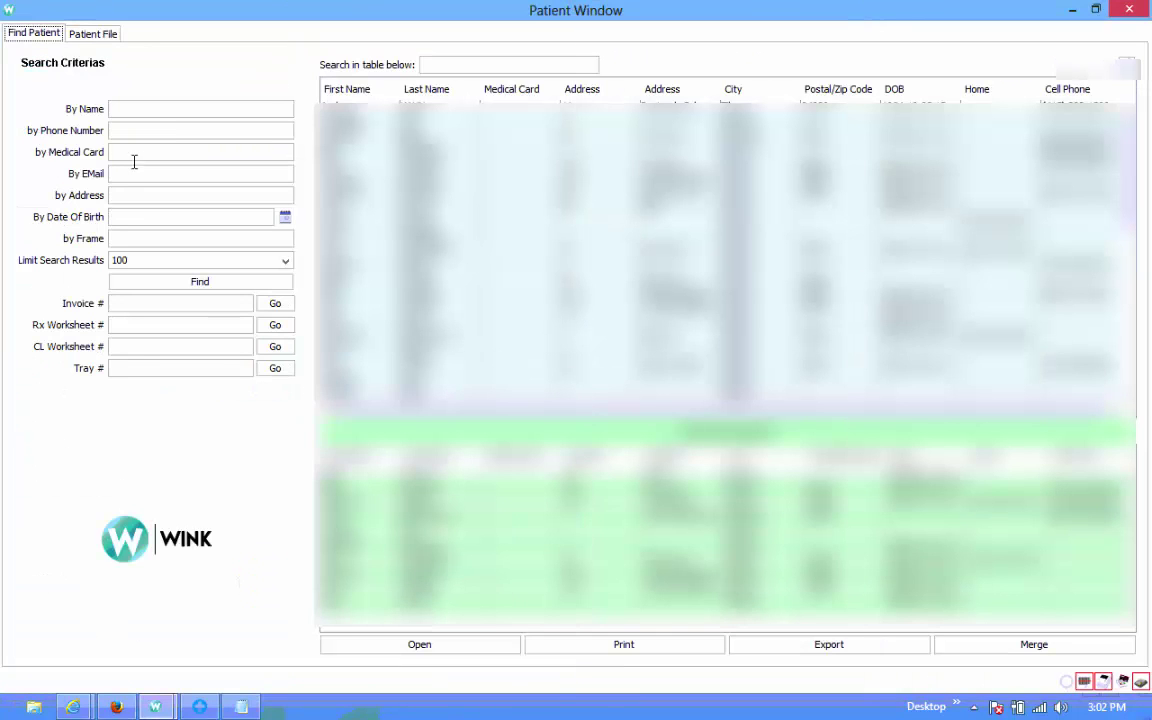
{"action": "type", "text": "ted"}
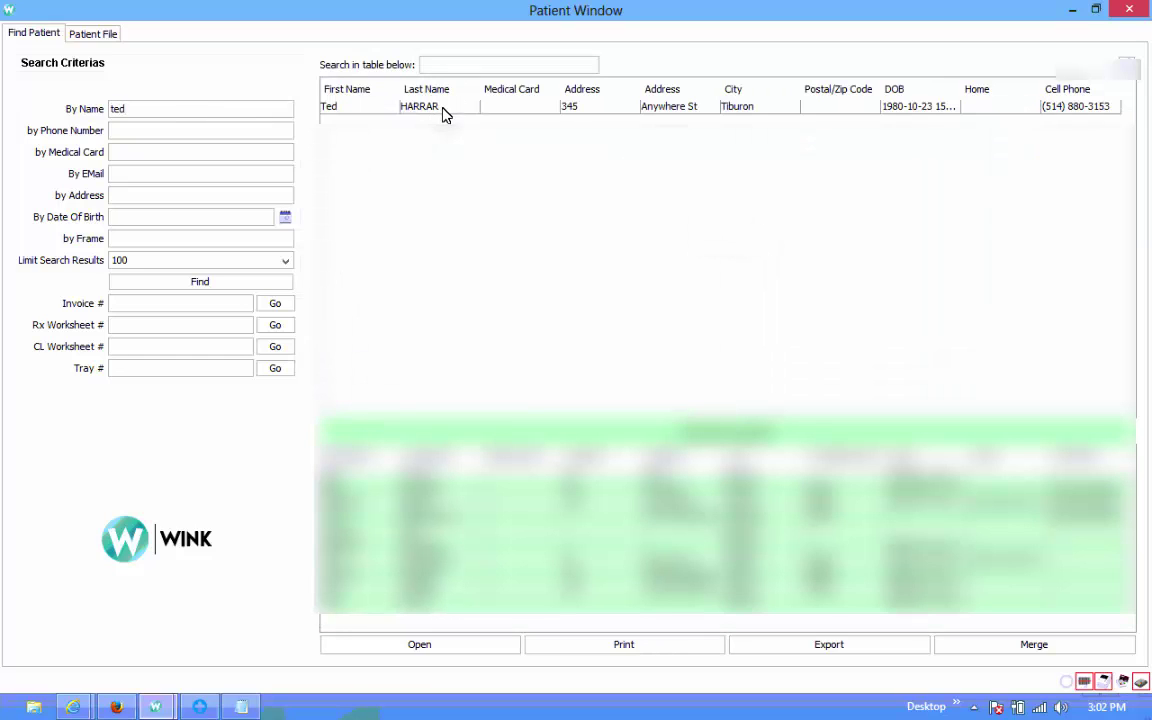
{"action": "left_click", "coordinate": [445, 110]}
{"action": "double_click", "coordinate": [444, 115]}
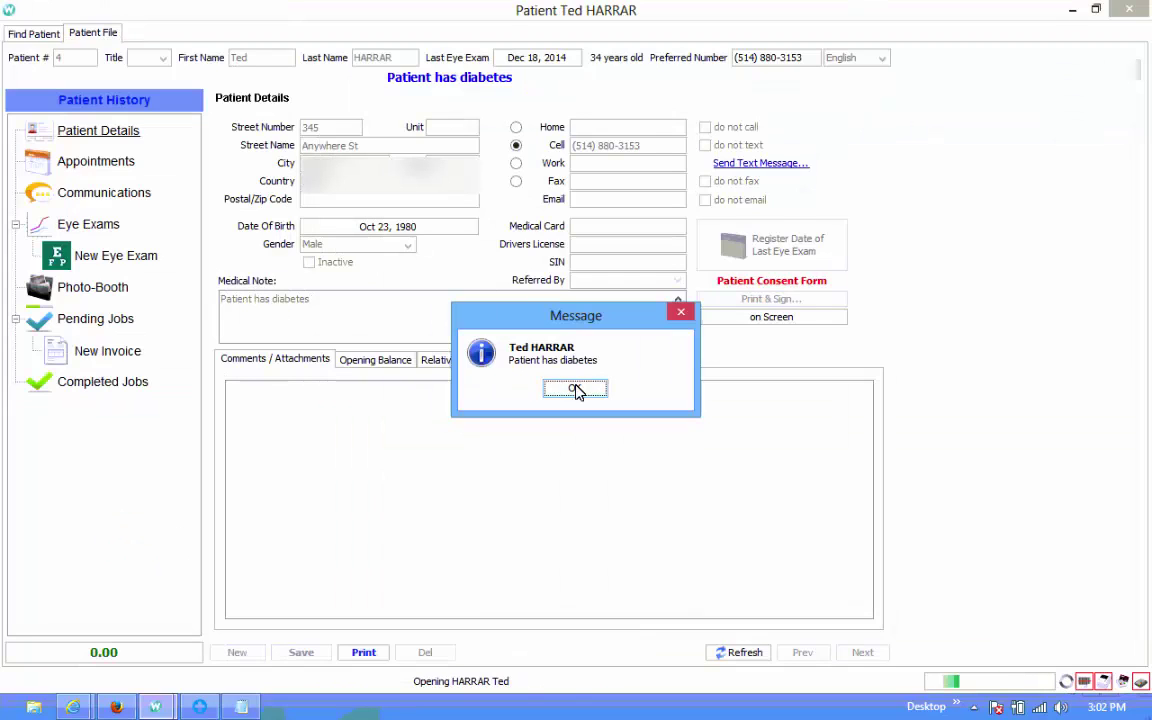
{"action": "left_click", "coordinate": [577, 390]}
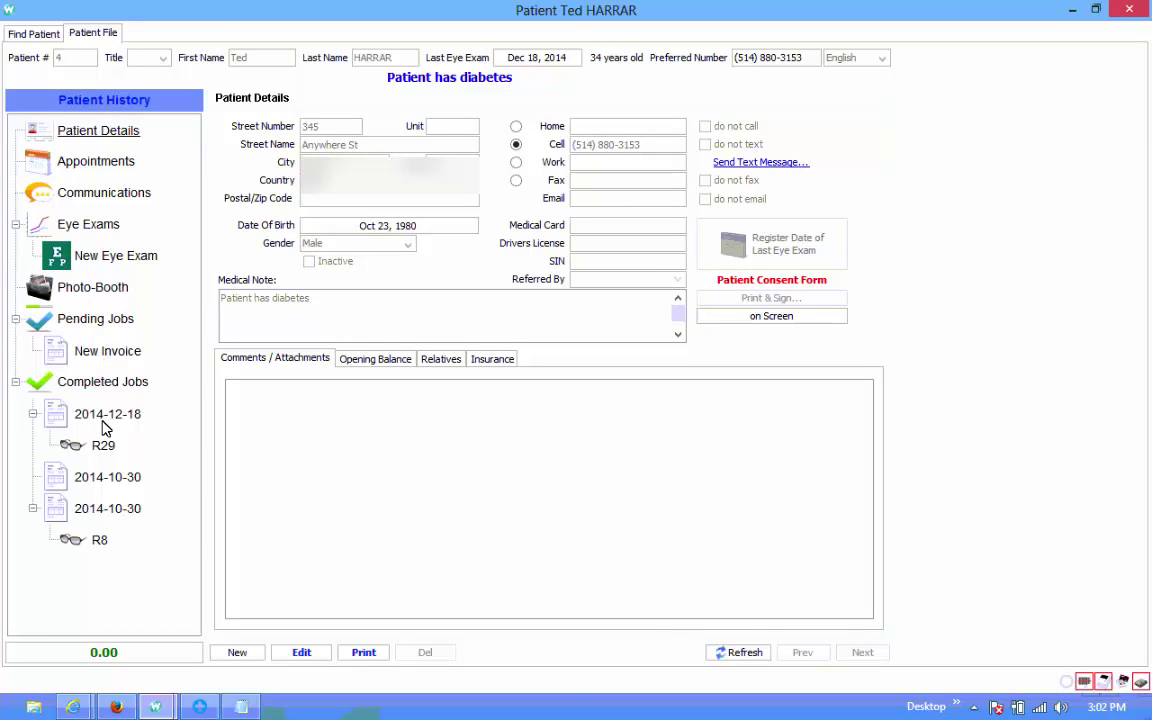
{"action": "left_click", "coordinate": [104, 426]}
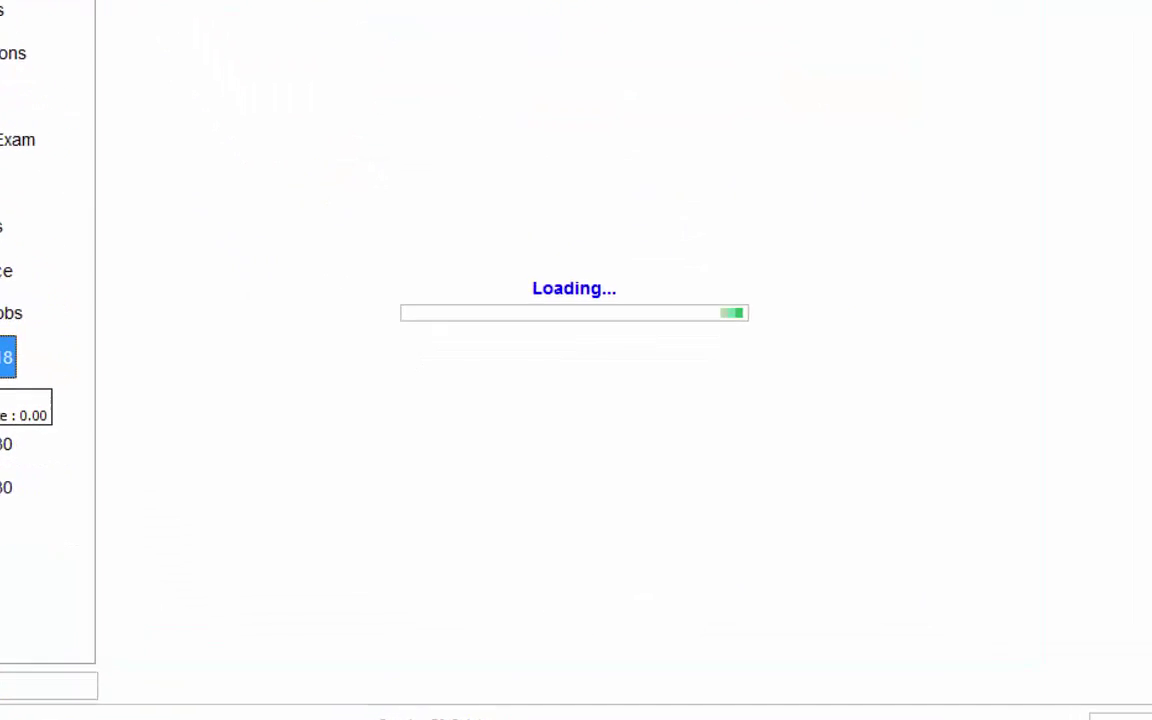